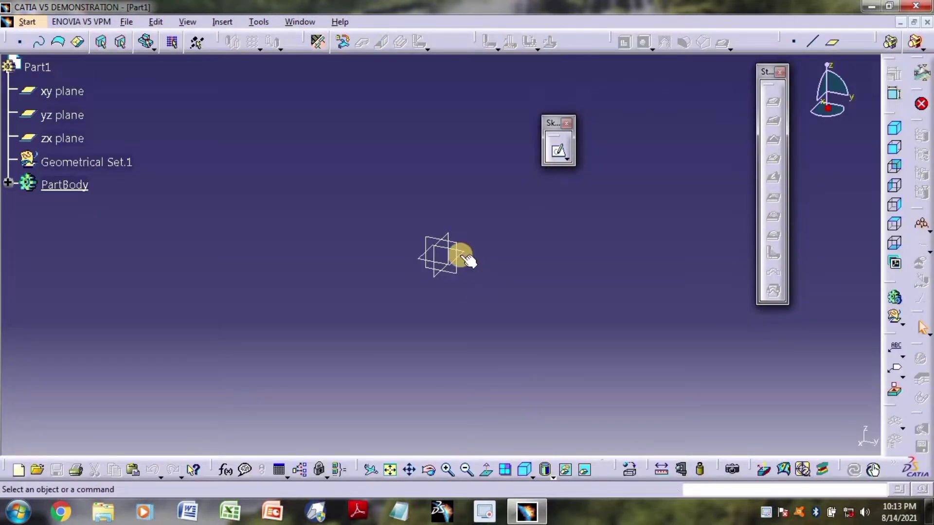
Start a new sketch on the xy plane
click(558, 151)
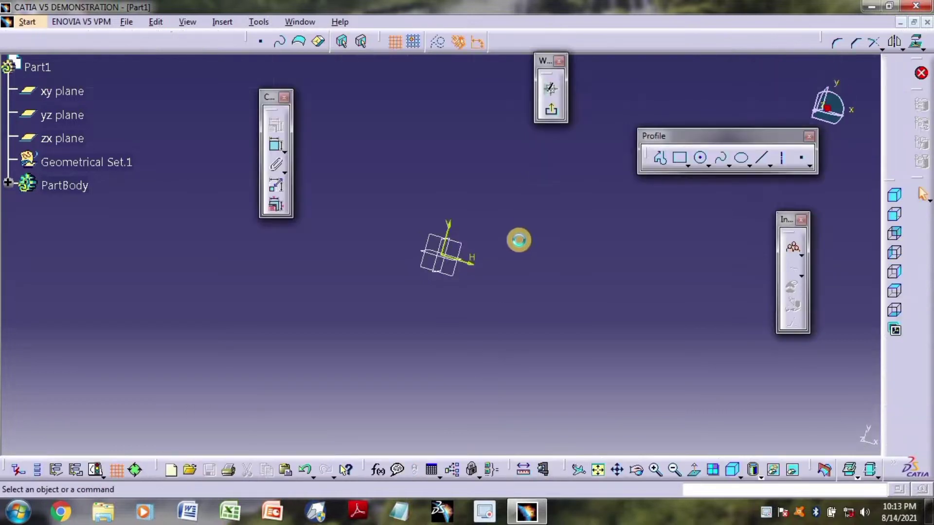
click(681, 158)
click(346, 174)
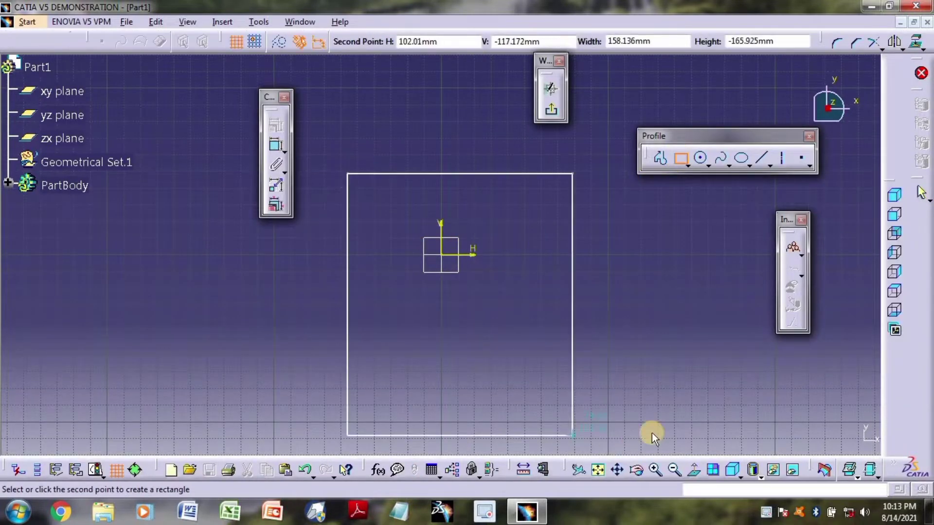
click(433, 231)
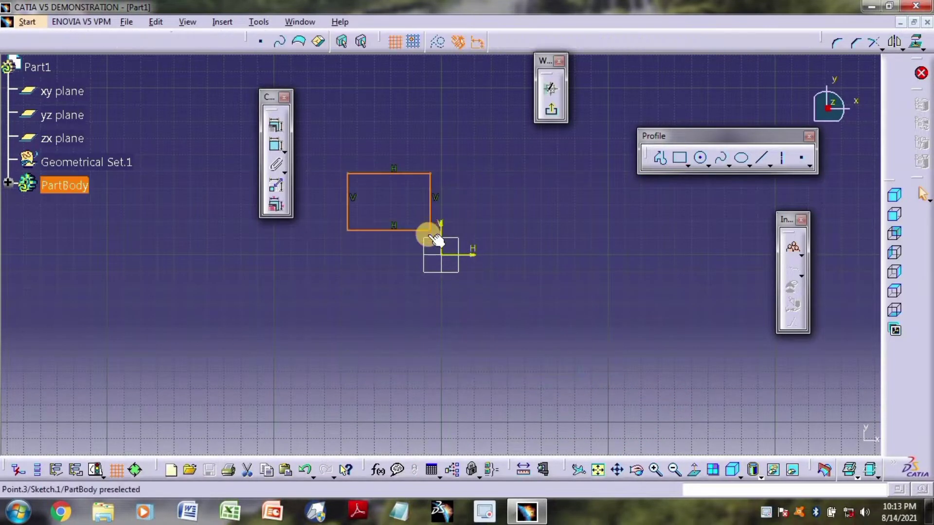
key(ctrl+z)
Sketch a centered rectangle about 121 mm wide and 110 mm high around the origin
click(689, 168)
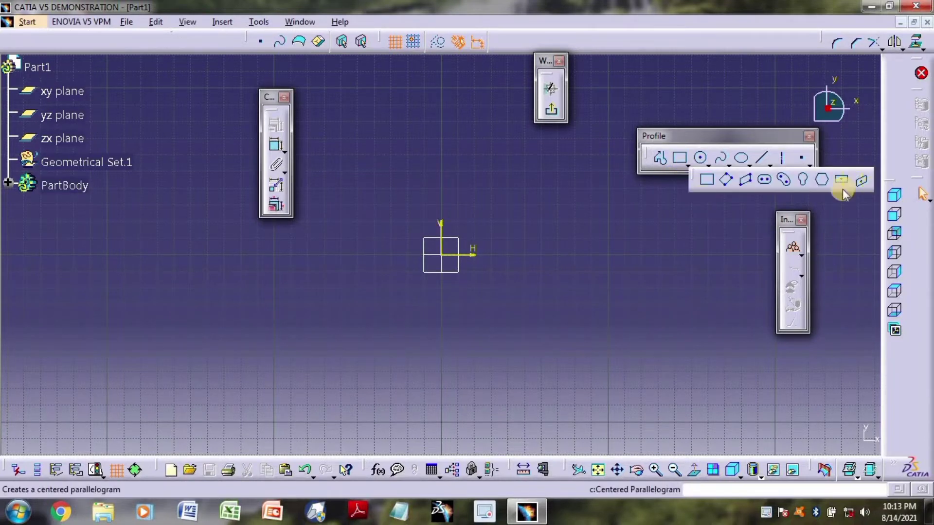
click(441, 255)
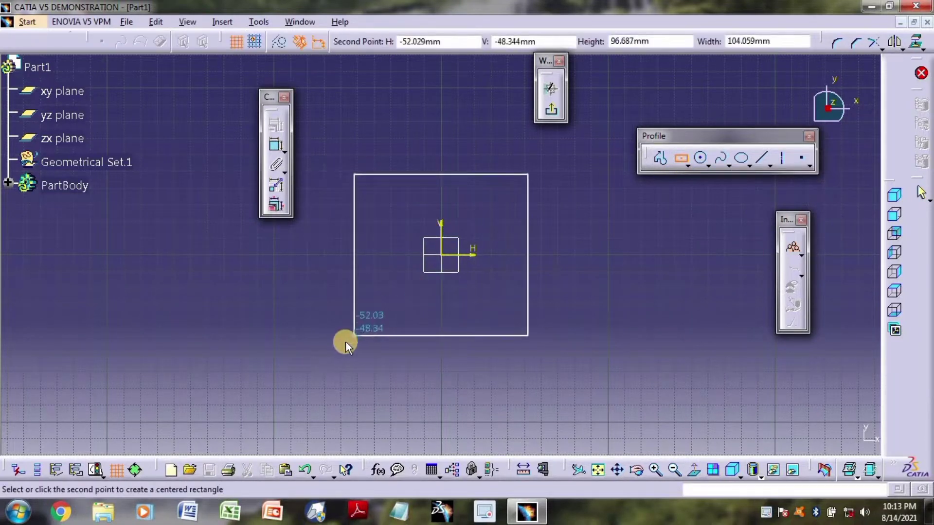
click(340, 346)
click(654, 267)
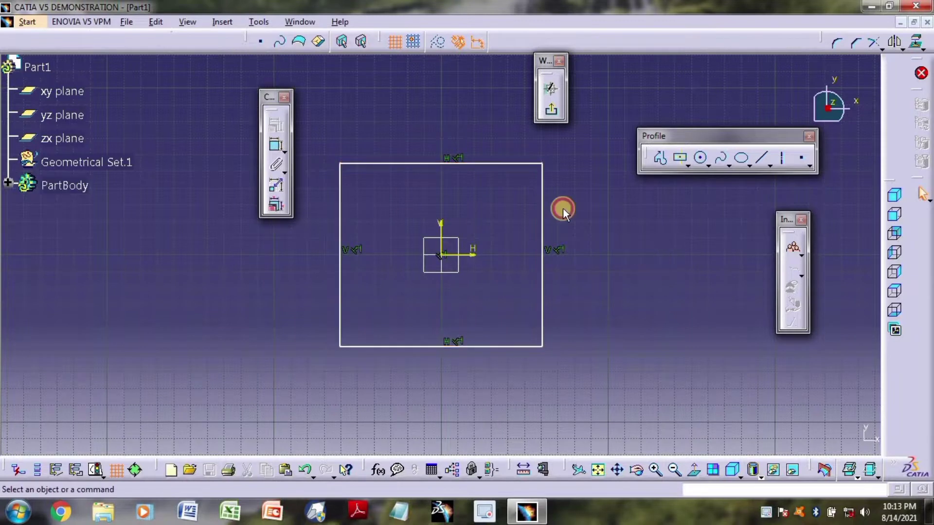
Dimension the rectangle's width and height along its upper and right edges
click(273, 151)
click(439, 164)
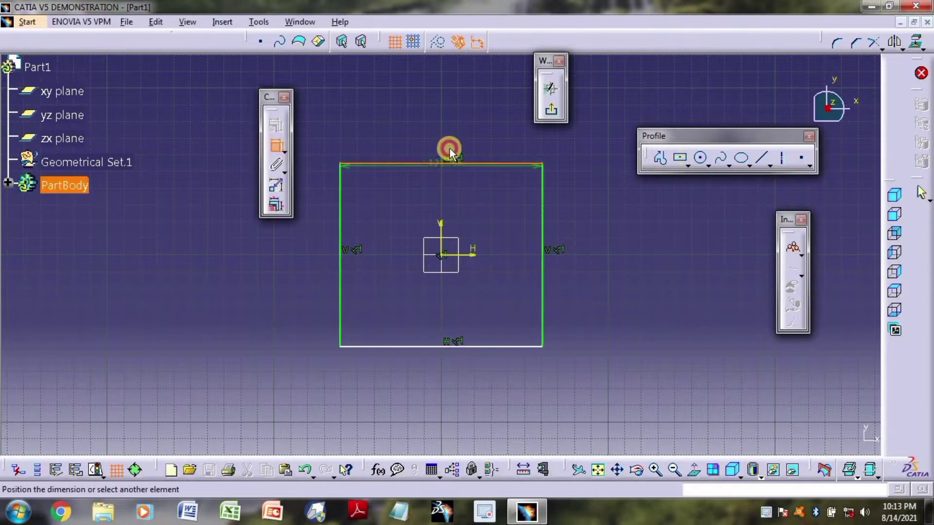
click(444, 148)
click(544, 235)
click(558, 234)
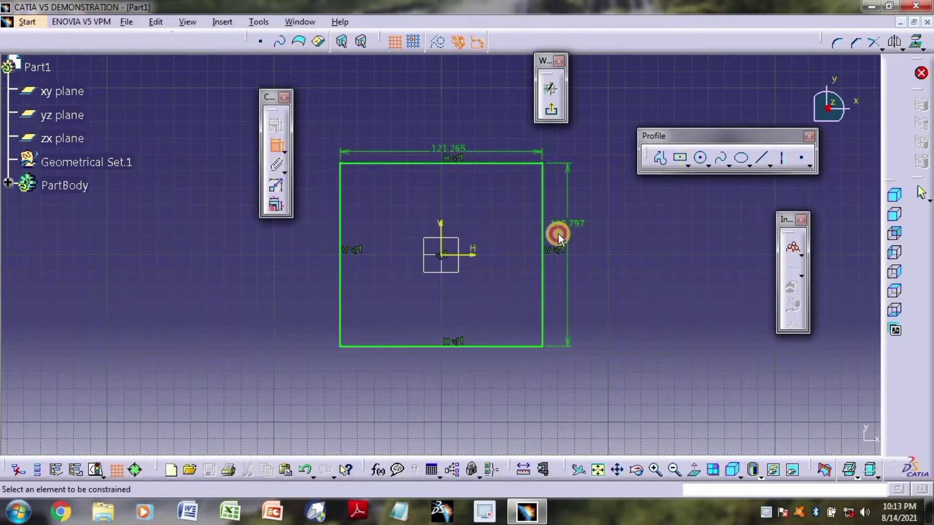
Set both the rectangle's width and height to 150 mm
double_click(442, 154)
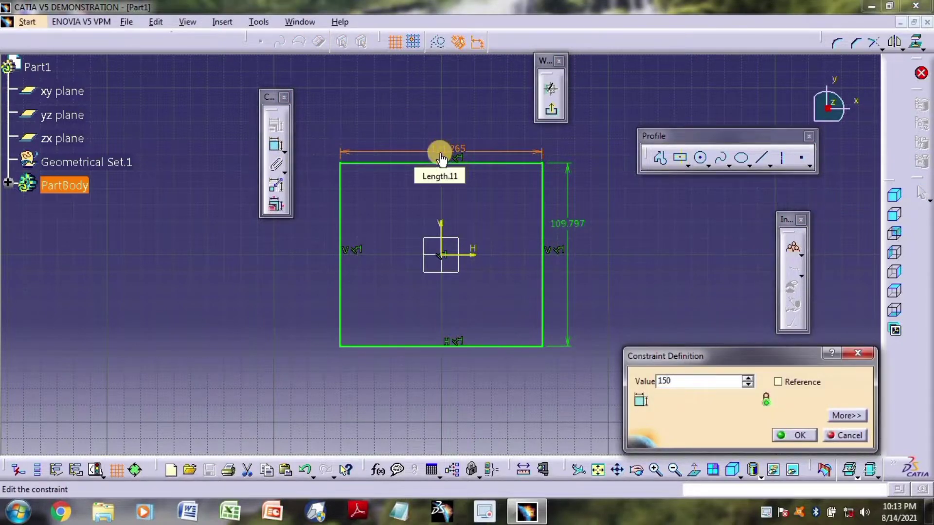
key(Return)
double_click(591, 225)
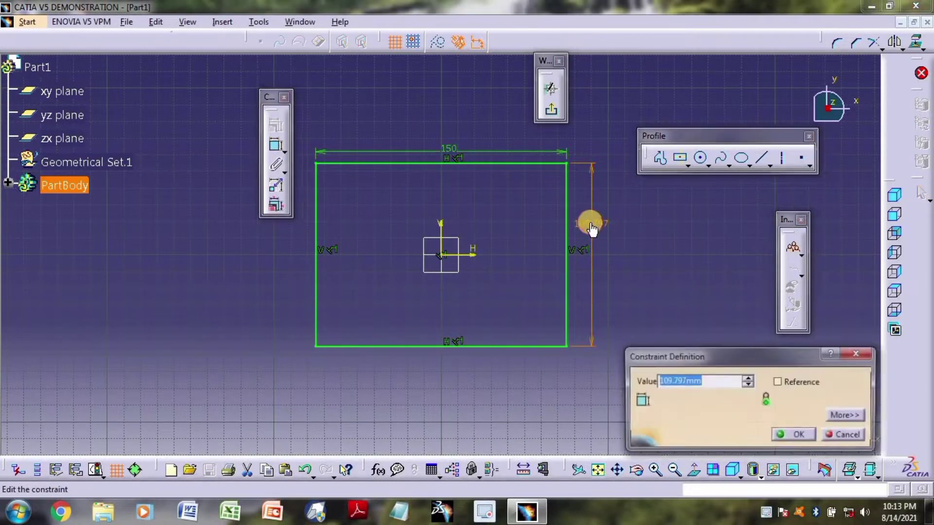
text(150)
key(Return)
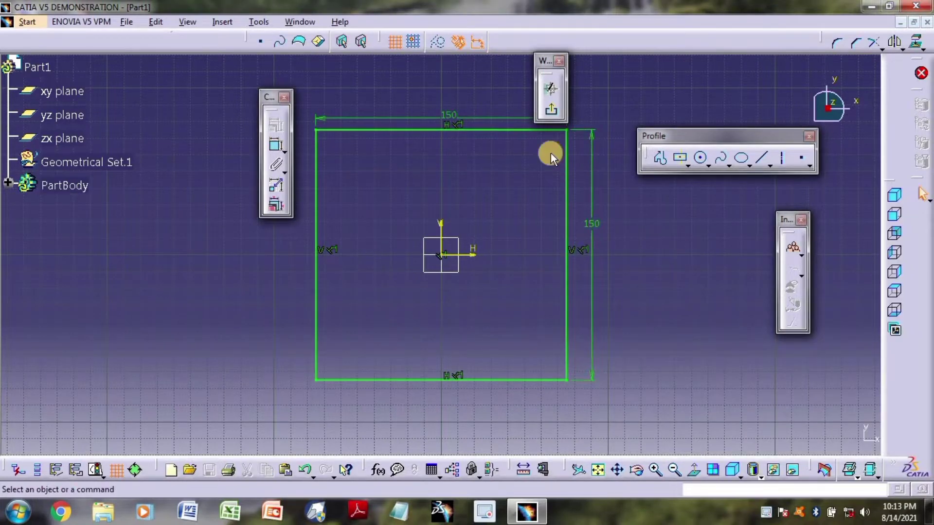
Finish the sketch and apply sheet metal parameters with 2 mm thickness and 4 mm default bend radius
click(551, 110)
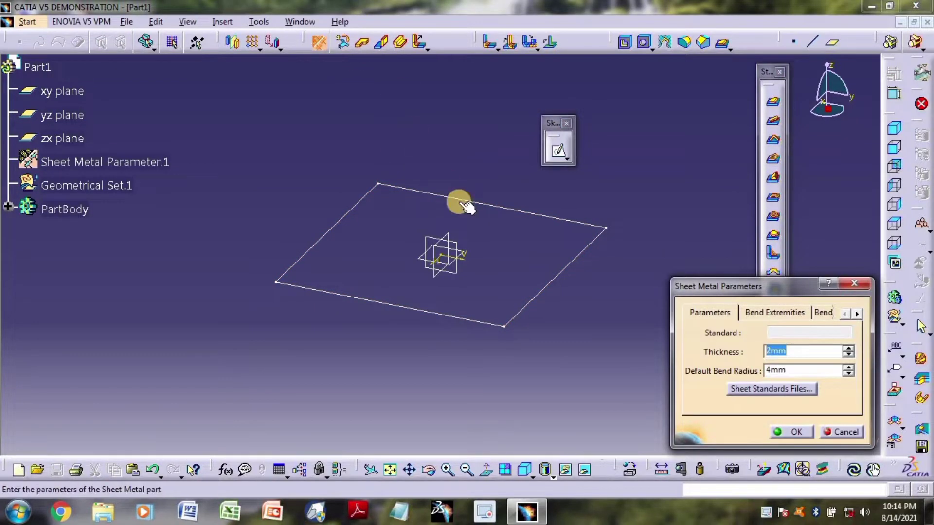
click(465, 206)
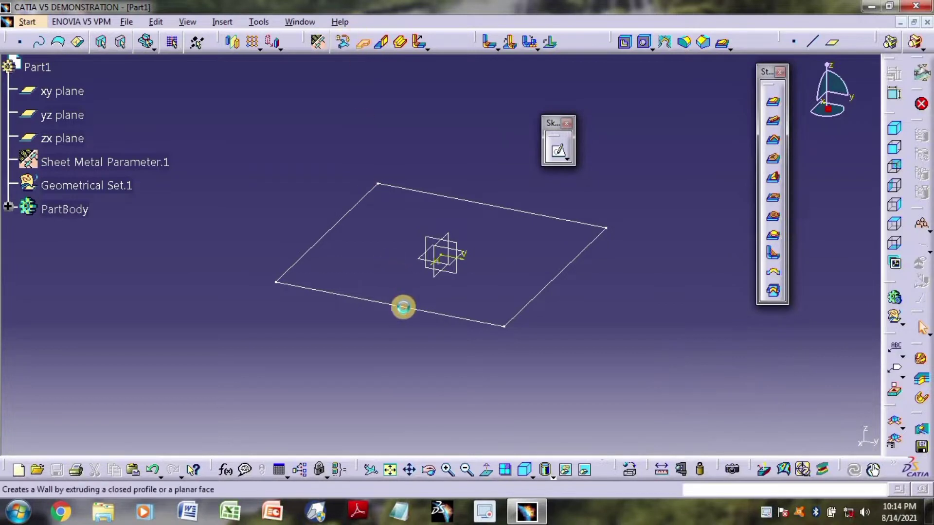
Create a sheet metal wall from the square sketch profile
text(c:Wall)
key(Return)
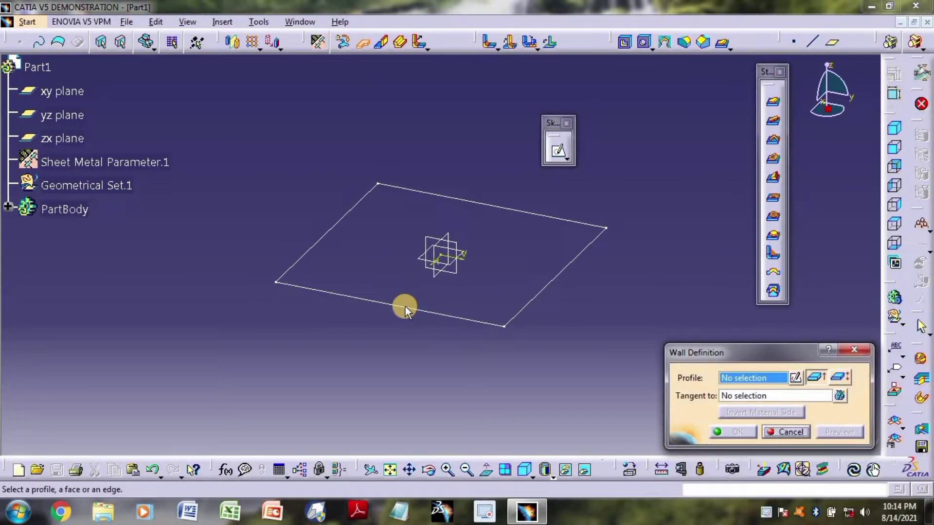
click(404, 306)
key(Return)
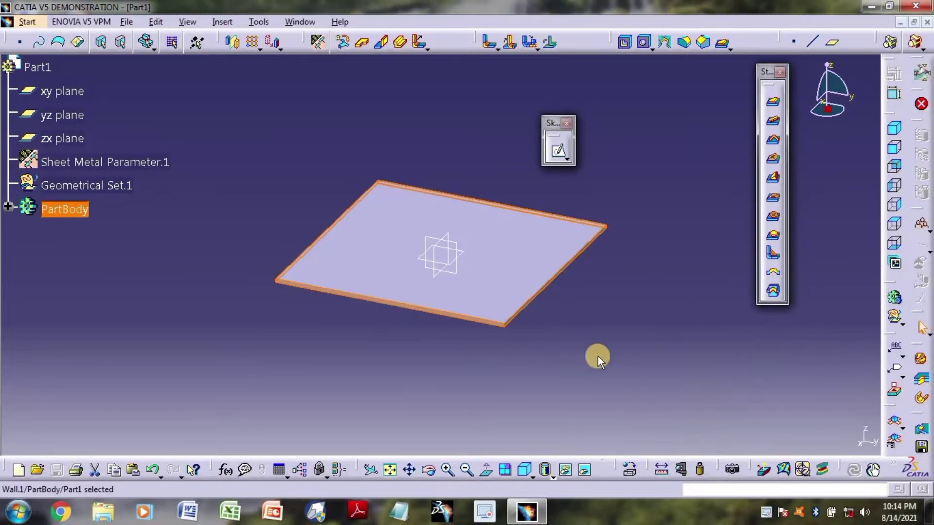
click(598, 359)
Sketch a small centered rectangle on the wall's top face near its upper-left corner and finish the sketch
click(557, 151)
click(536, 267)
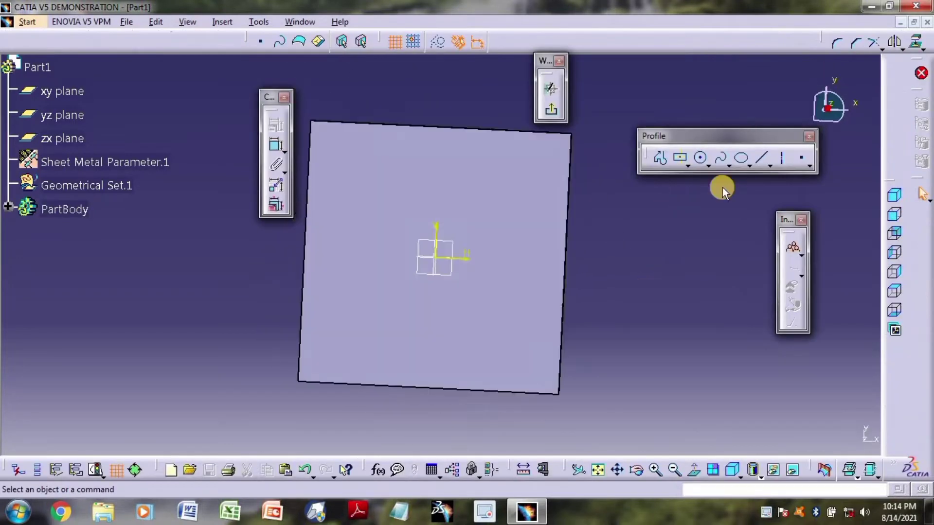
click(681, 157)
click(343, 179)
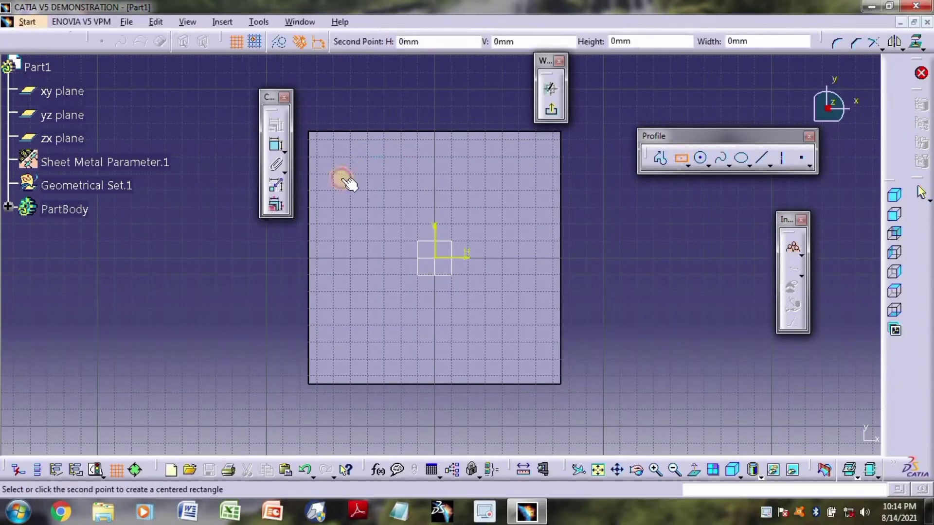
click(338, 180)
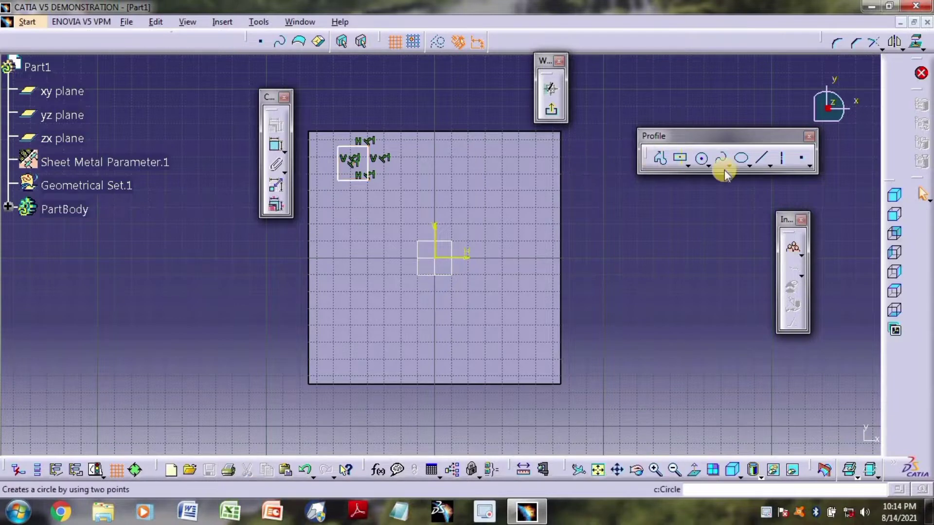
click(551, 110)
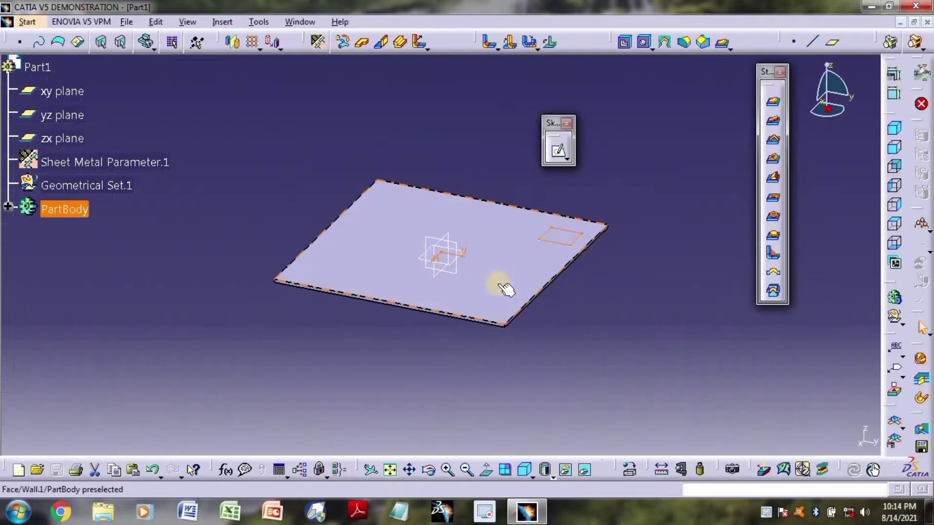
In a separate sketch on the wall's top face, draw an open arch-shaped spline beside the small rectangle
click(530, 279)
click(557, 149)
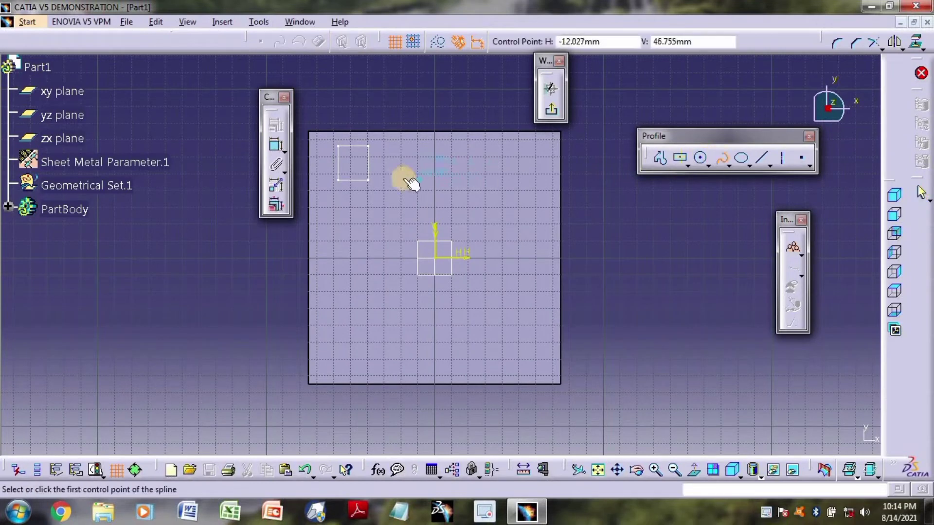
click(398, 177)
click(431, 147)
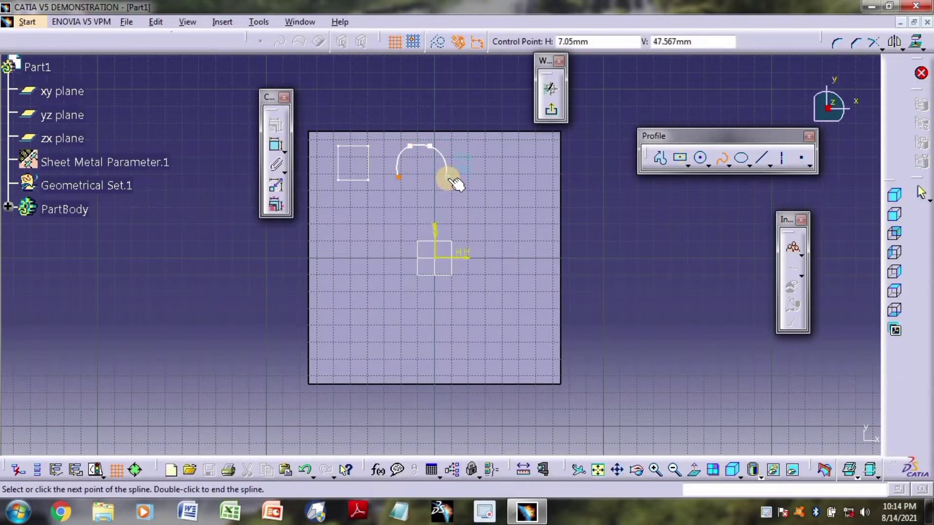
double_click(449, 178)
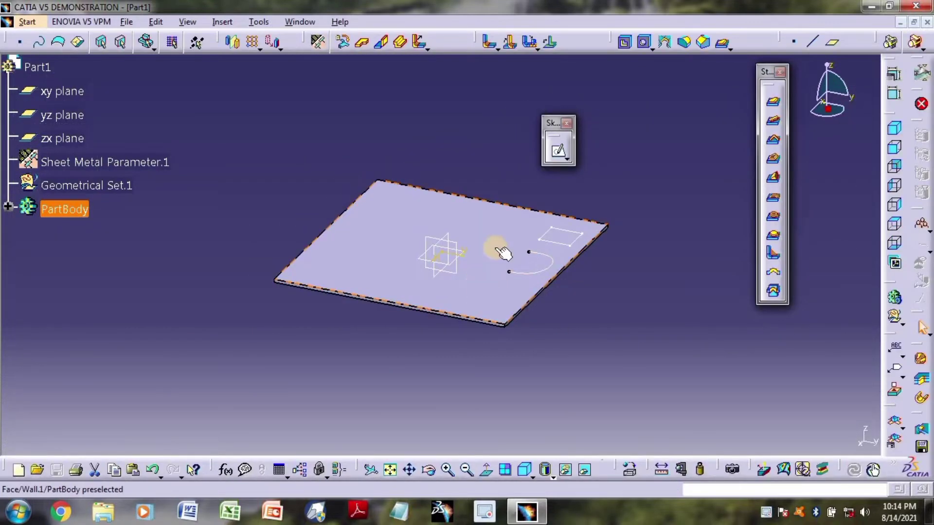
In a new sketch on the wall face, draw a short vertical line to the right of the arch and finish the sketch
click(545, 162)
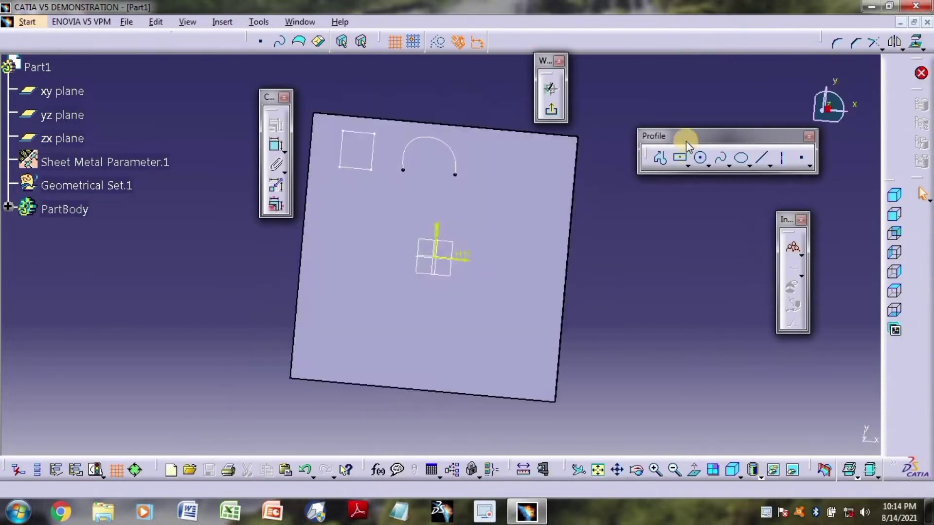
click(474, 148)
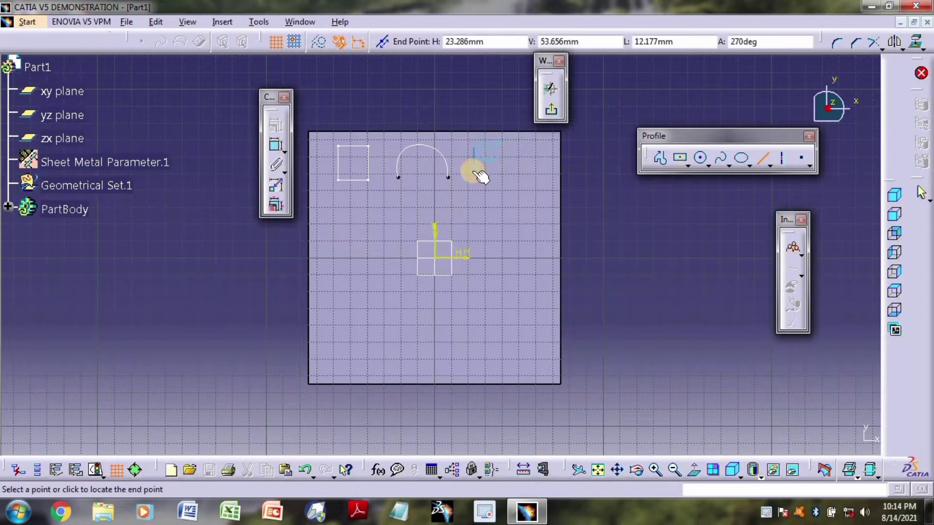
click(475, 173)
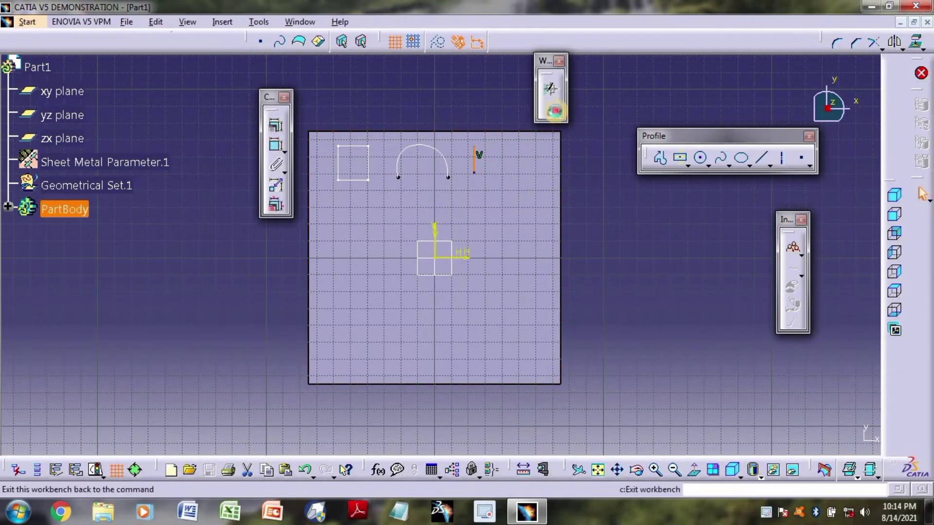
click(551, 109)
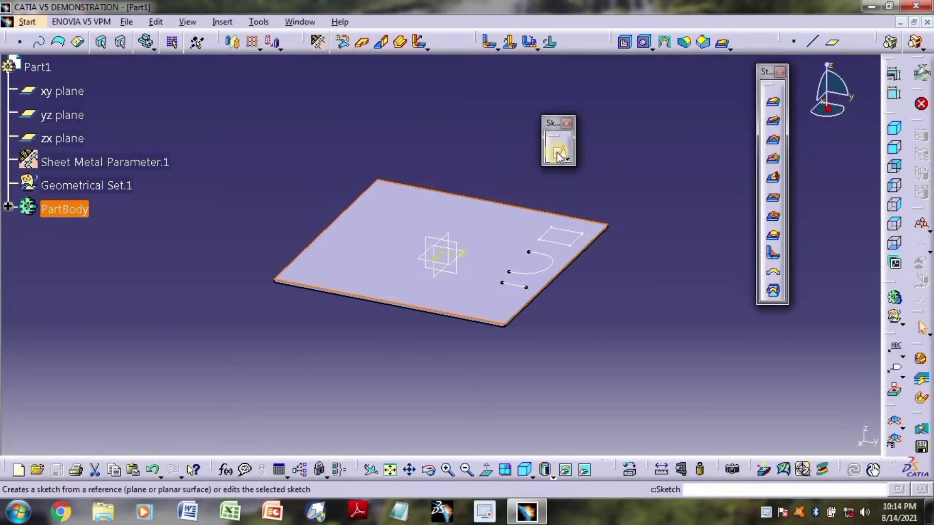
In another sketch on the wall face, draw a centered rectangle below the first small rectangle and finish the sketch
click(558, 152)
click(529, 266)
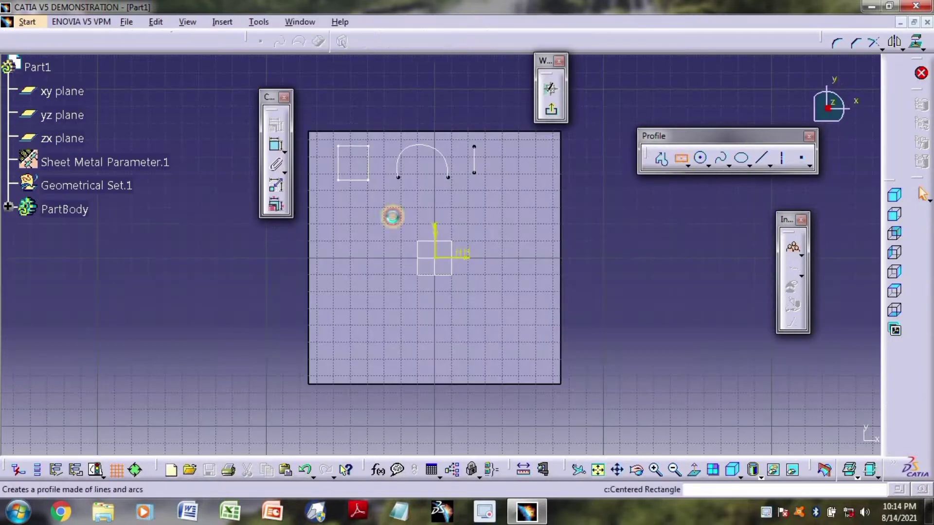
click(364, 224)
click(343, 244)
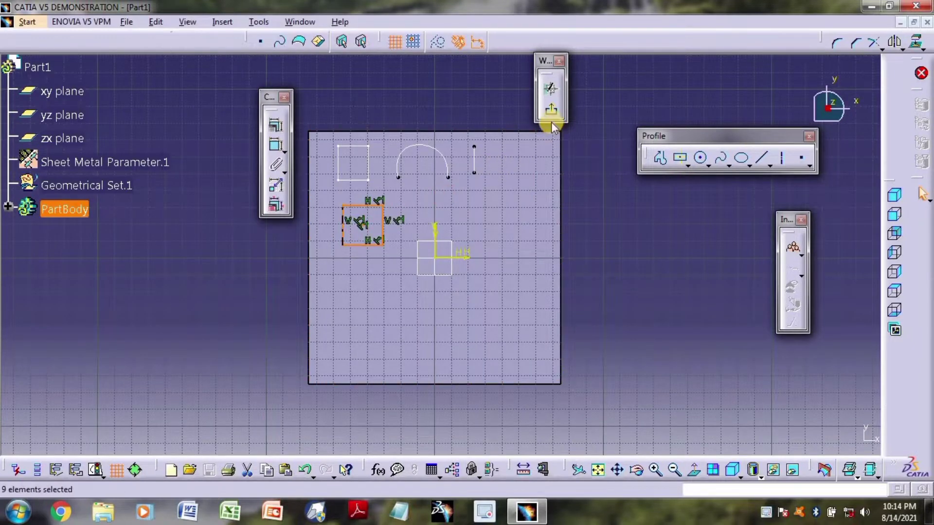
click(547, 140)
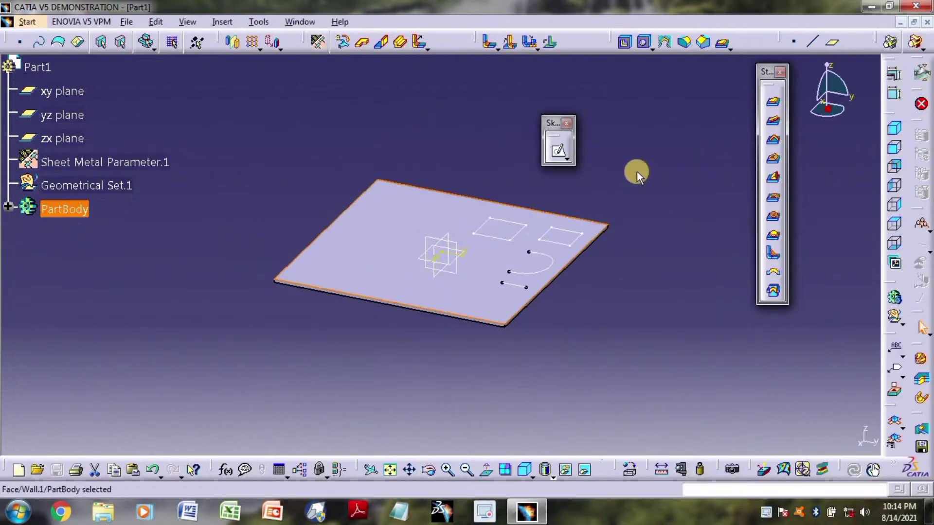
In a new sketch on the wall face, draw a centered rectangle right of the origin and shift its edges downward to make it taller
double_click(506, 265)
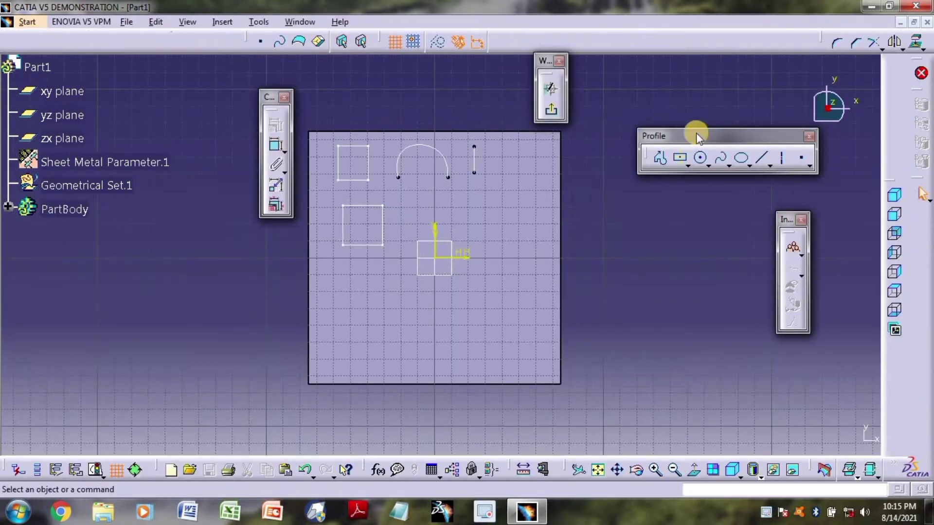
click(685, 158)
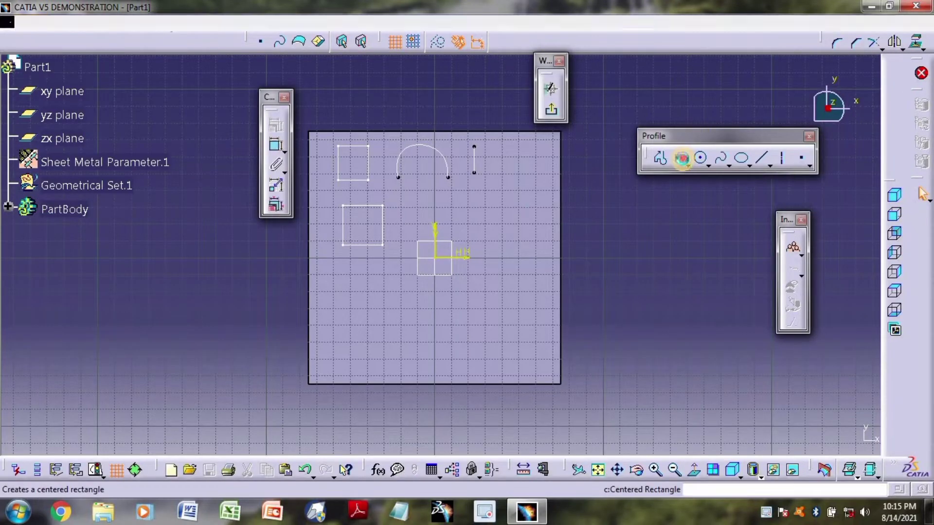
click(503, 213)
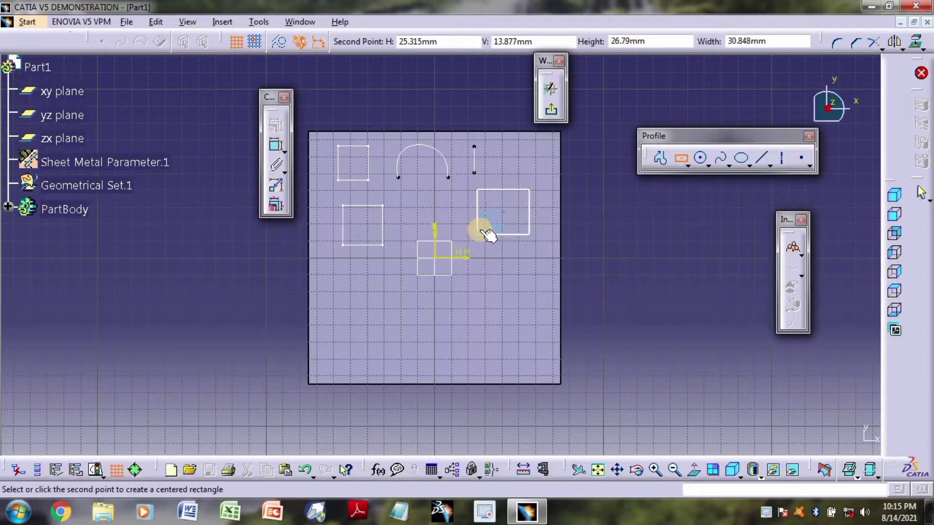
click(482, 227)
drag(513, 227, 506, 246)
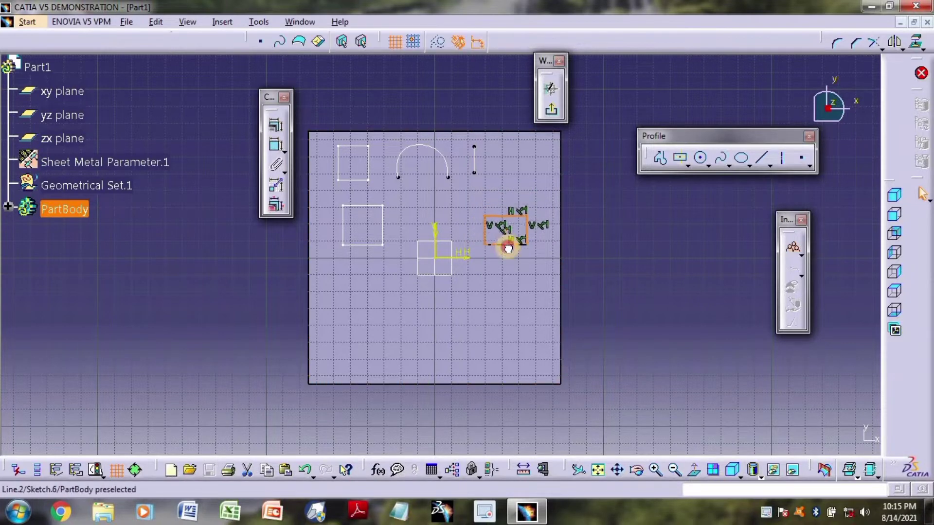
click(522, 242)
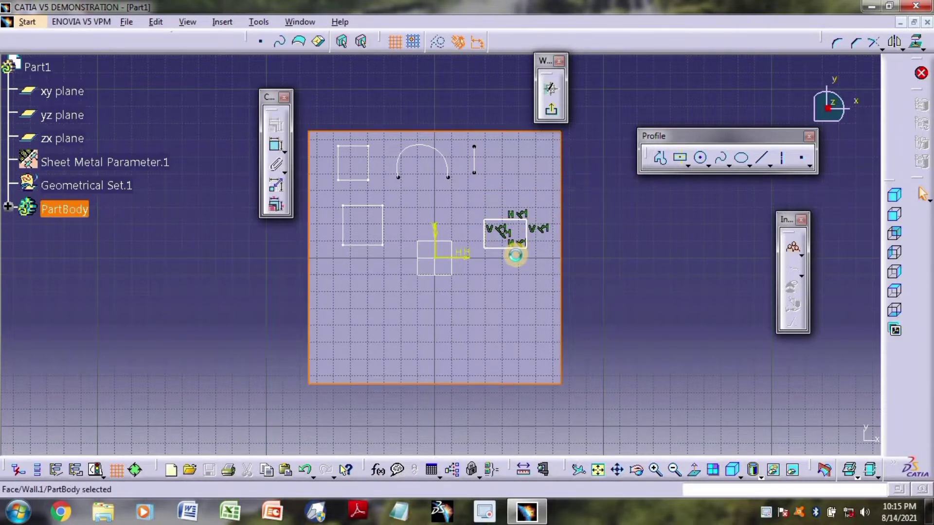
drag(520, 252, 512, 262)
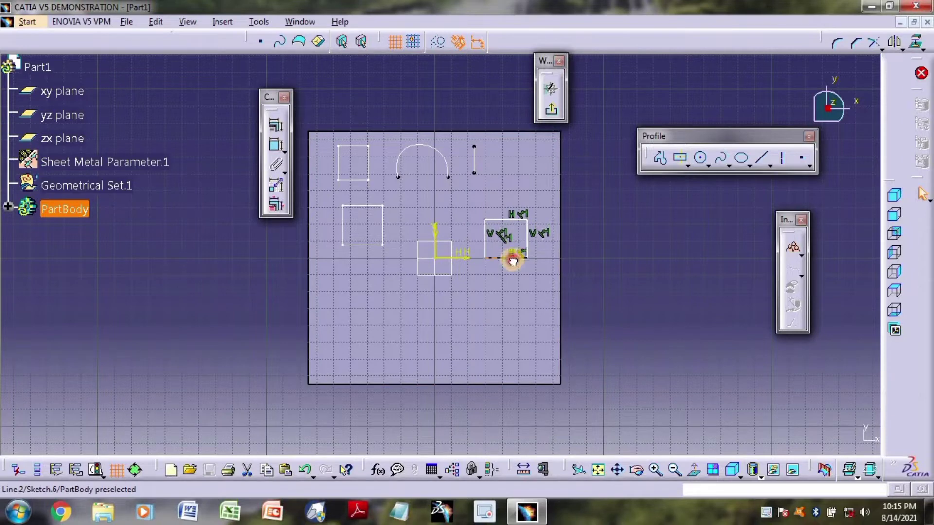
Finish the rectangle sketch to the right of the origin and clear the face selection
click(552, 110)
click(397, 232)
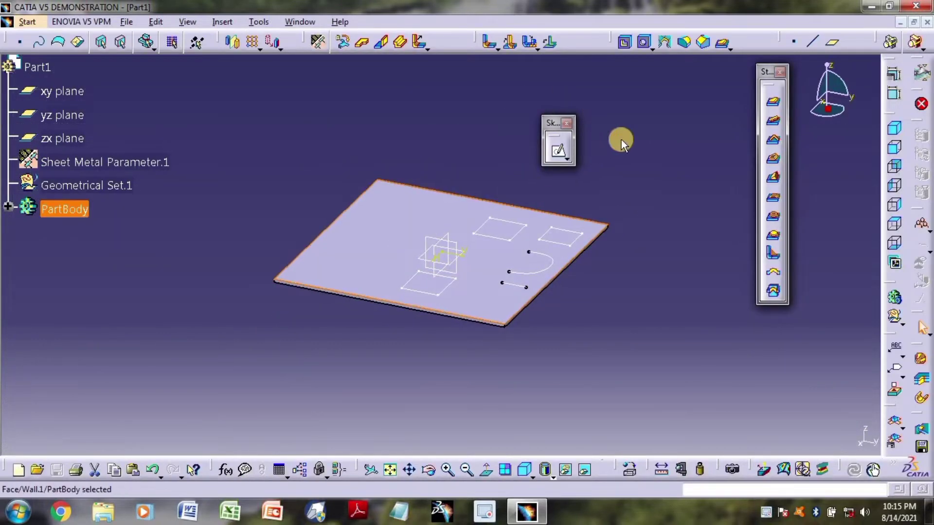
click(656, 132)
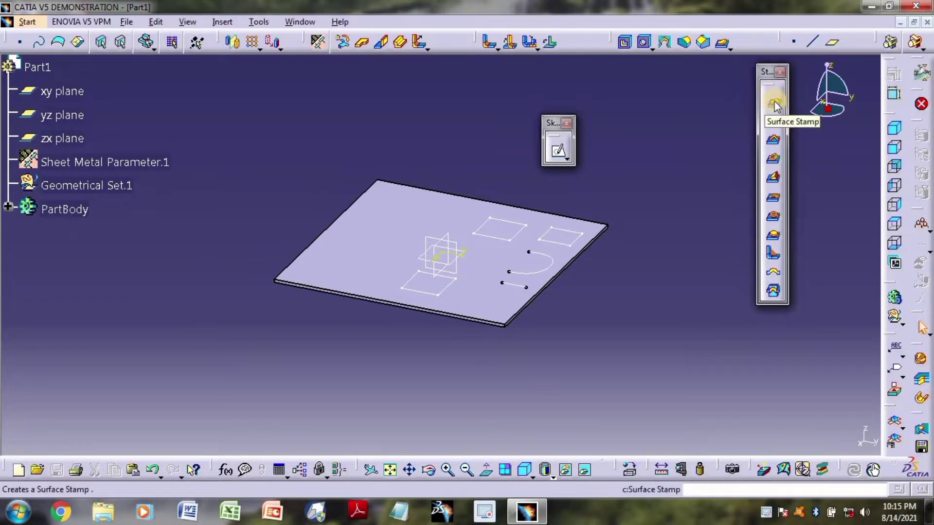
Set up a surface stamp on the corner rectangle beside the arch, using a 90° angle, 4 mm height and 2 mm radii
click(222, 21)
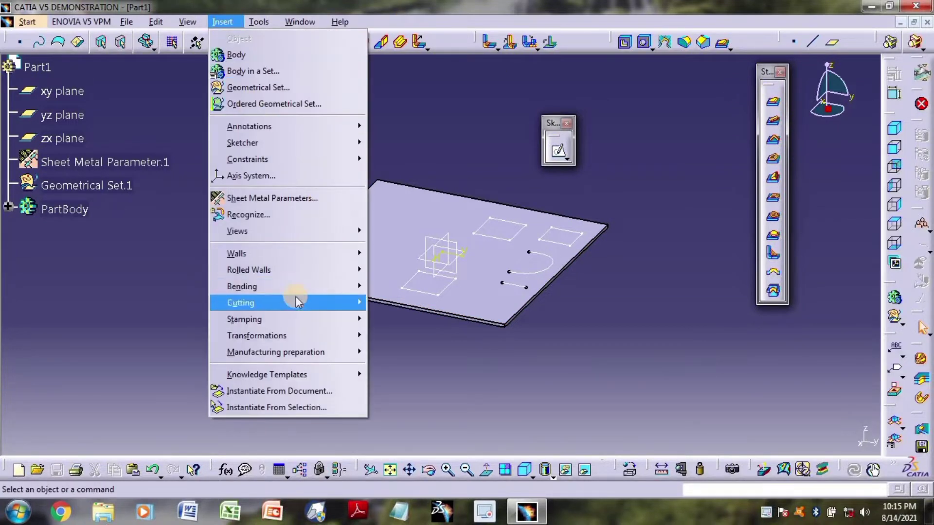
mouse_move(306, 319)
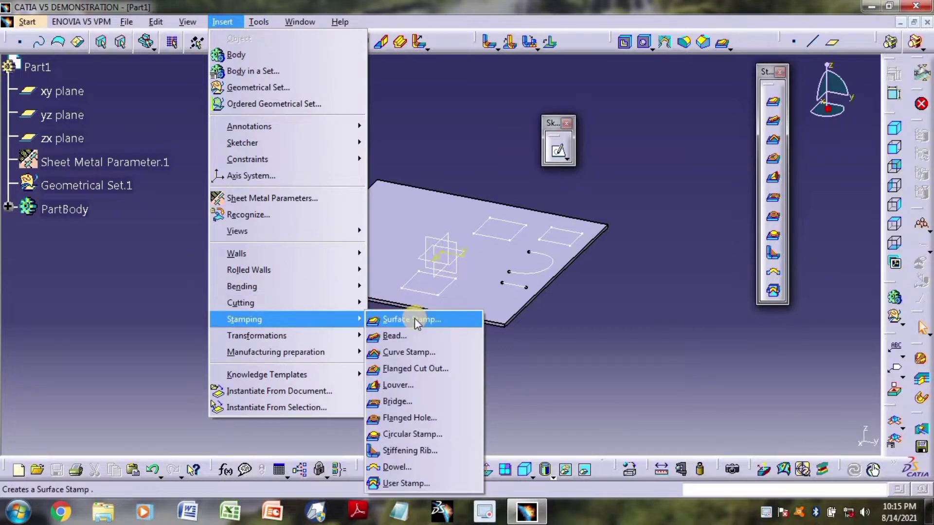
click(411, 318)
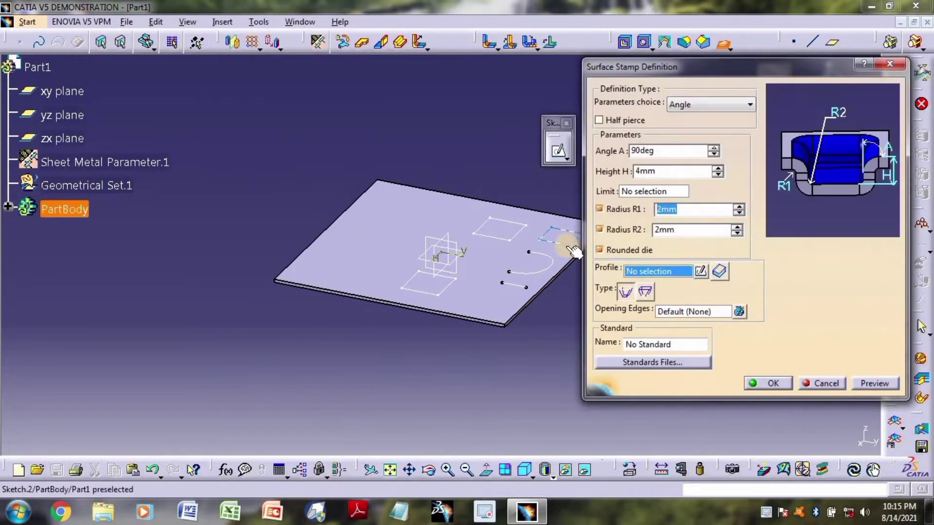
click(573, 250)
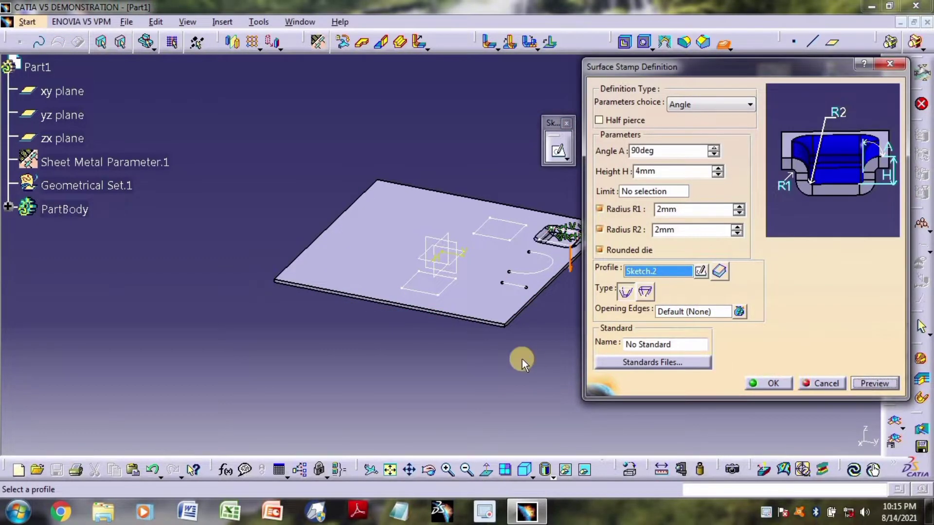
mouse_move(539, 311)
middle_down()
mouse_move(590, 292)
mouse_move(590, 267)
mouse_move(482, 229)
mouse_move(488, 138)
mouse_move(450, 175)
mouse_move(427, 358)
mouse_move(499, 258)
middle_up()
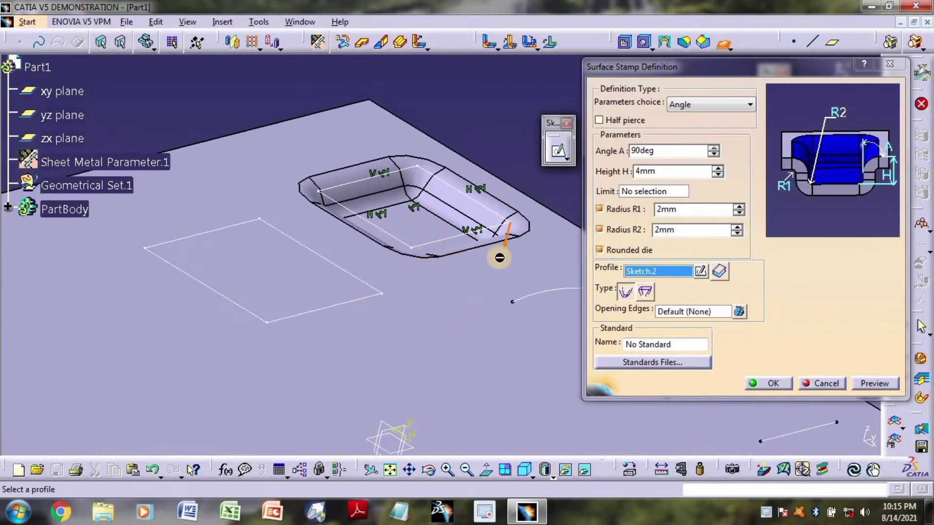
Assign the profile edge facing the neighbouring rectangle as the surface stamp's opening edge, preview it and create the stamp
click(676, 311)
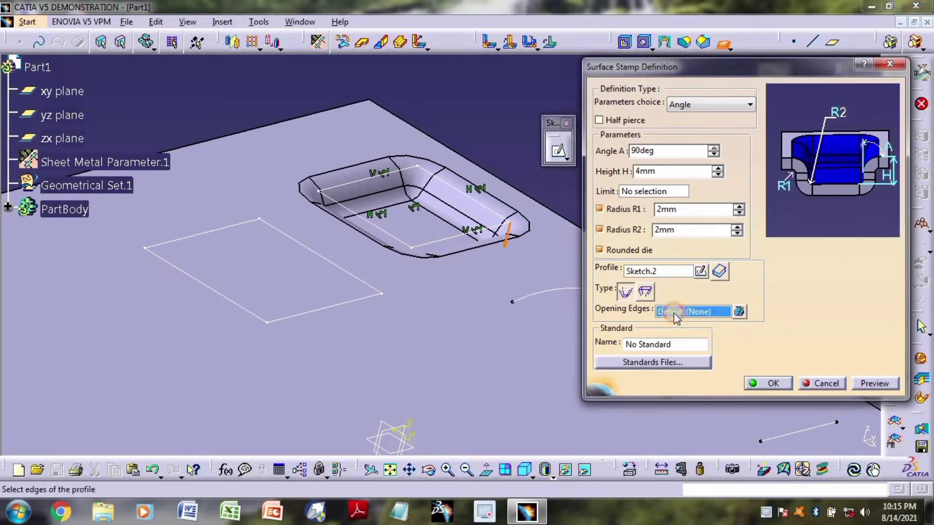
click(382, 227)
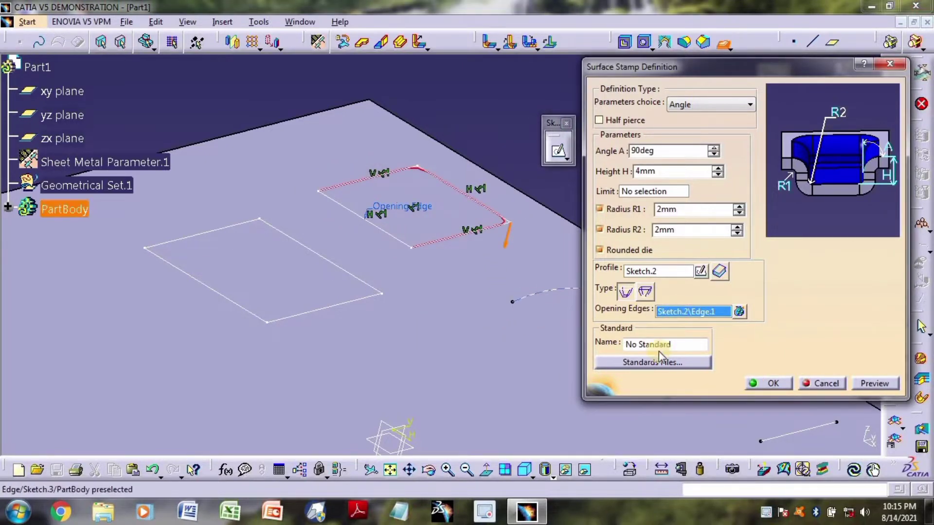
click(866, 374)
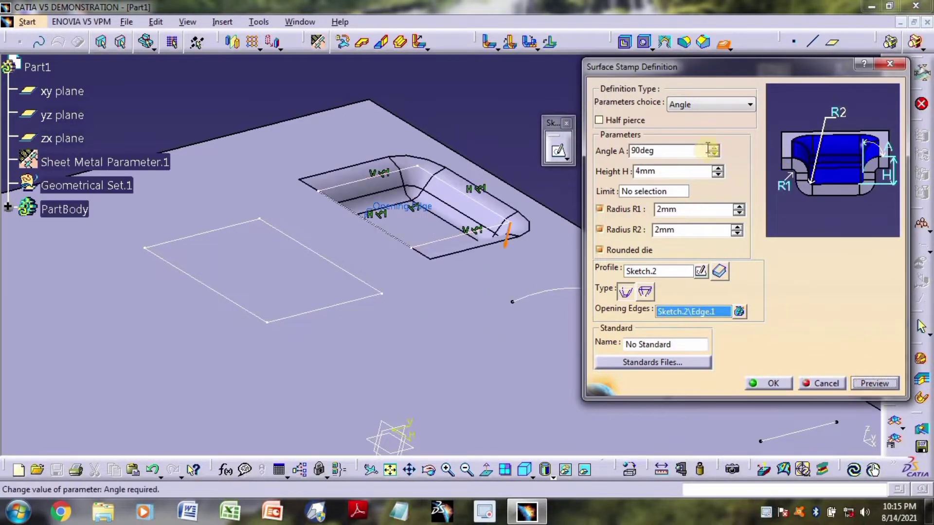
click(774, 384)
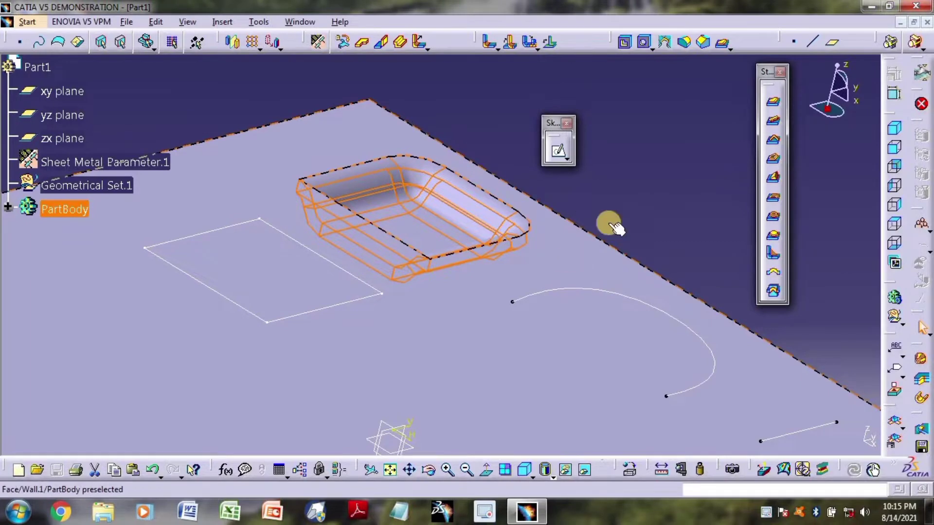
middle_drag(612, 227, 486, 272)
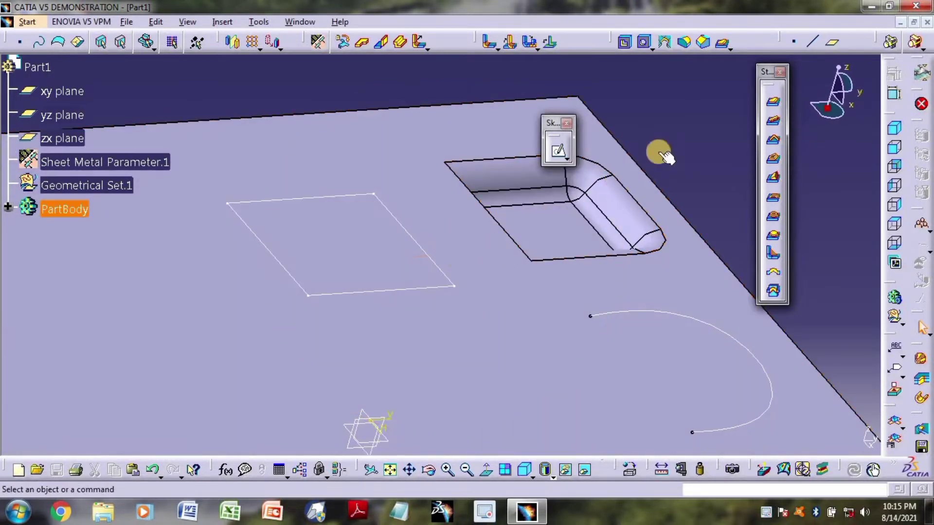
Create a bead along the arch-shaped spline with 3 mm section radius, 4 mm end radius, 3 mm height and 2 mm radius R
click(778, 122)
click(677, 313)
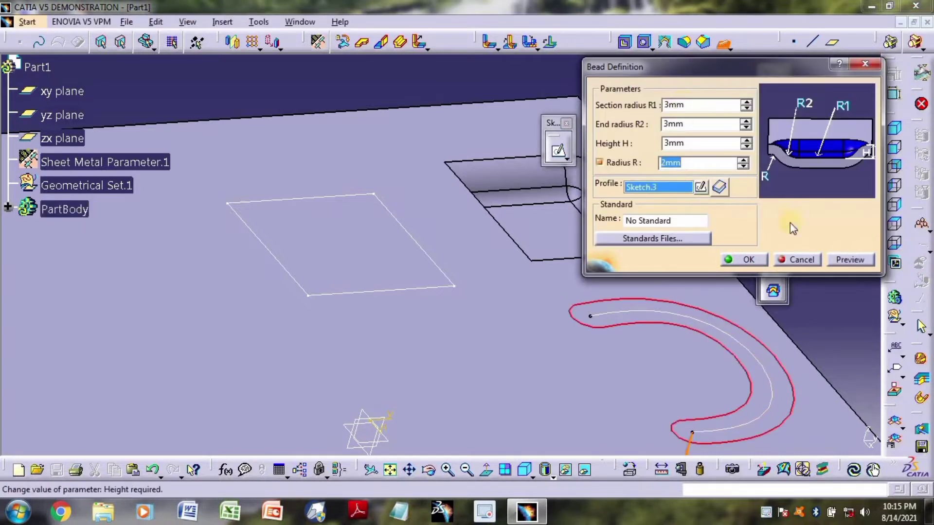
click(849, 260)
click(746, 121)
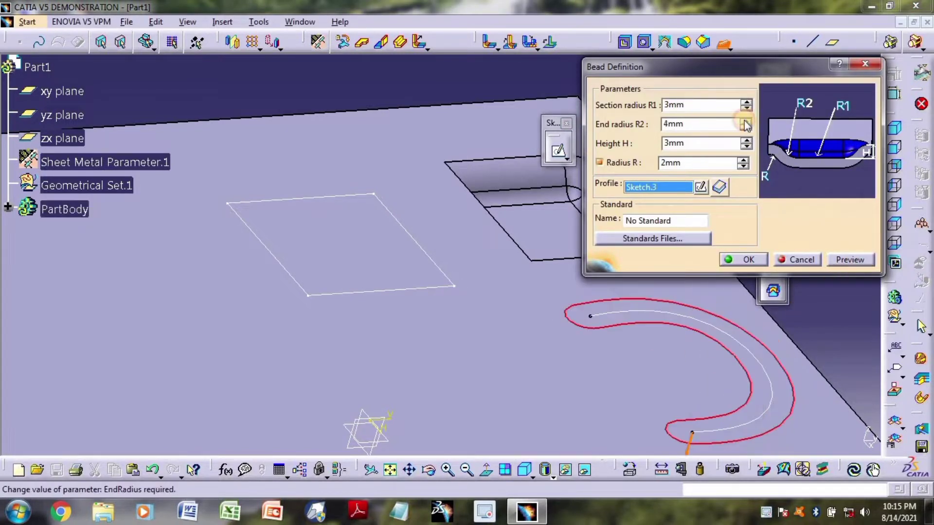
click(840, 259)
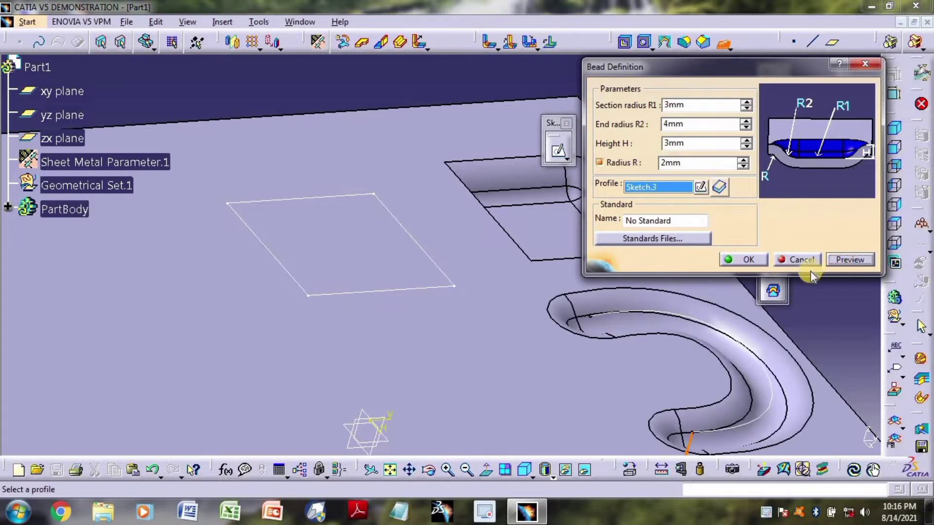
click(749, 261)
Create an obround curve stamp on the short line with 75° angle, 4 mm height, 6 mm length, R1 2 mm and R2 1 mm
middle_drag(725, 209, 794, 138)
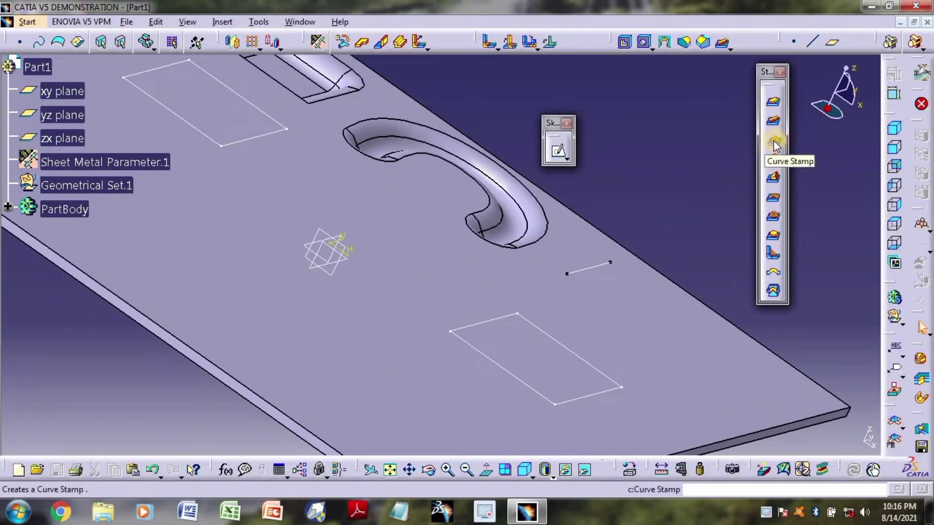
click(223, 22)
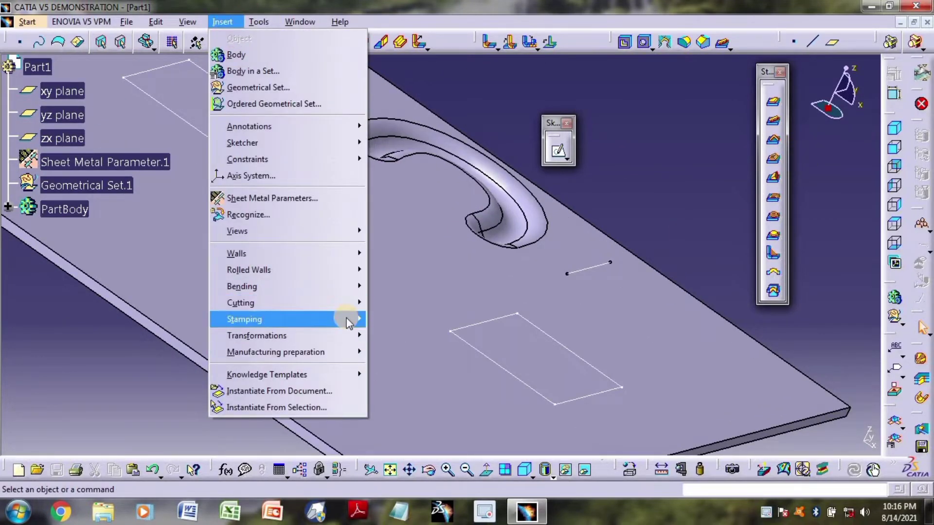
mouse_move(349, 324)
click(404, 354)
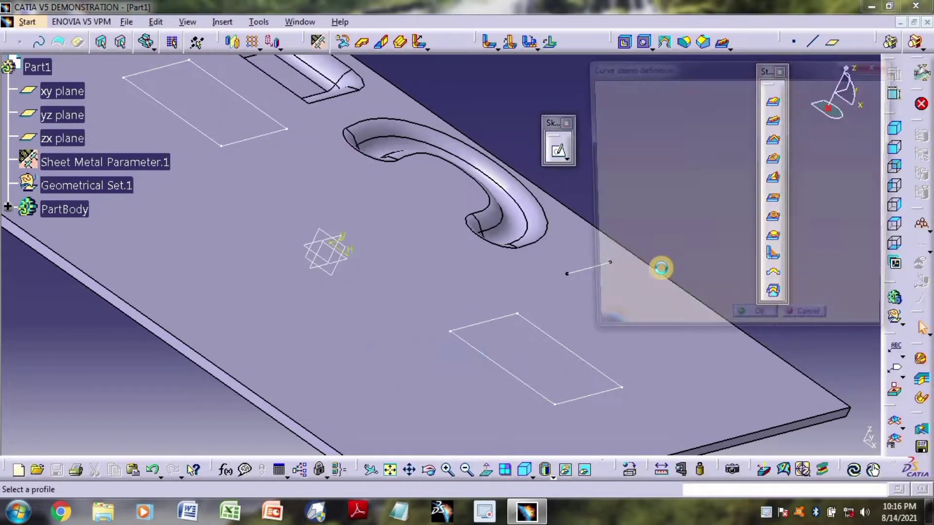
click(581, 274)
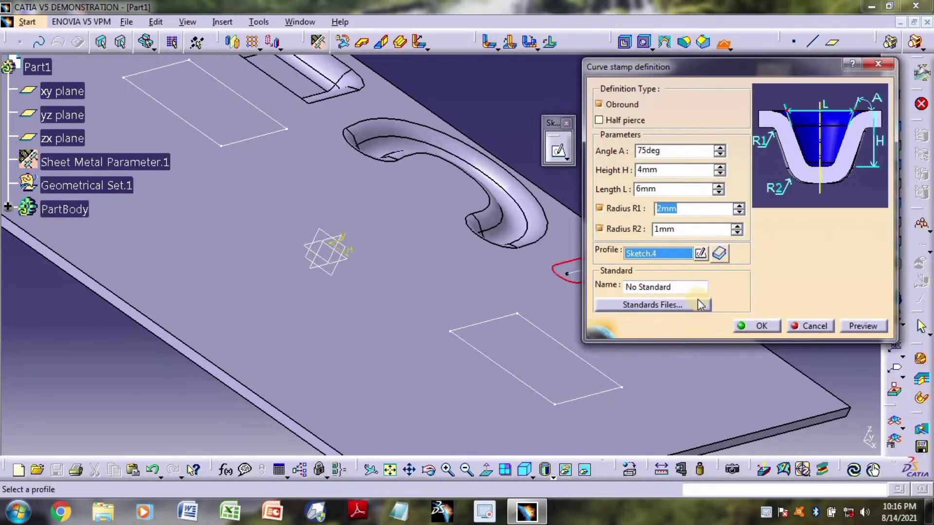
click(858, 331)
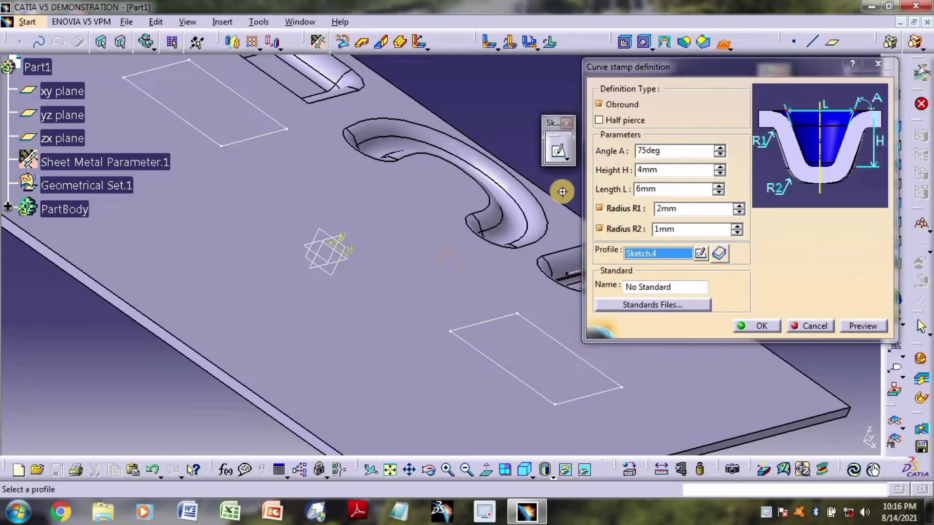
middle_drag(563, 192, 550, 237)
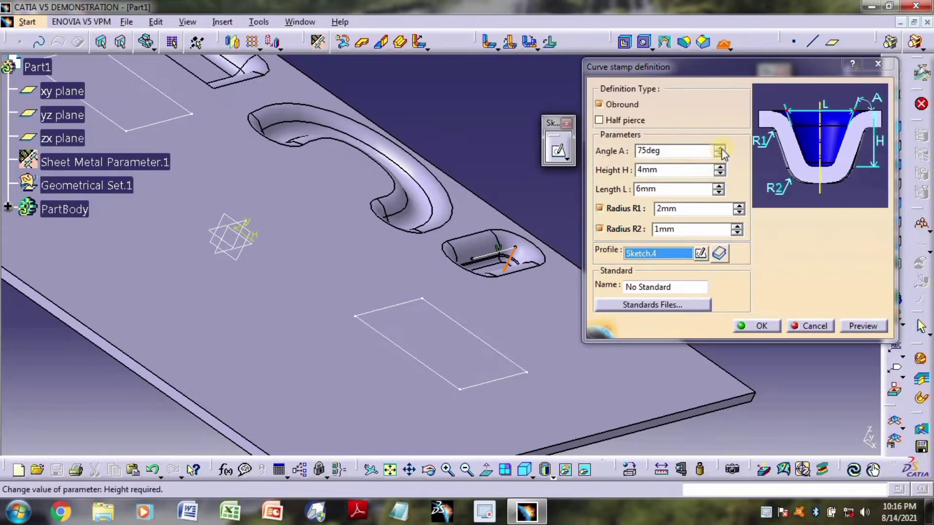
click(766, 327)
Create a flanged cutout from the rectangle next to the surface stamp with 4 mm height, 90° angle and 2 mm radius
middle_drag(679, 237, 649, 224)
middle_drag(323, 297, 436, 277)
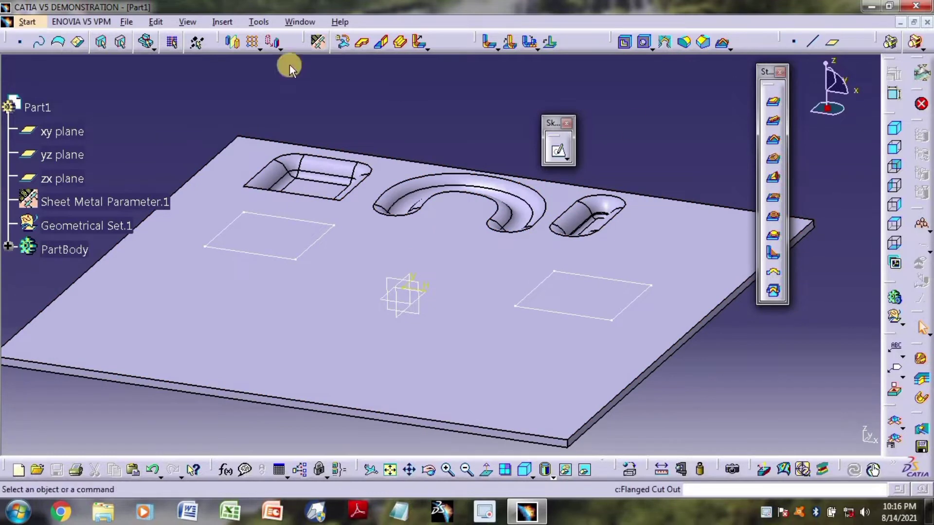
click(220, 22)
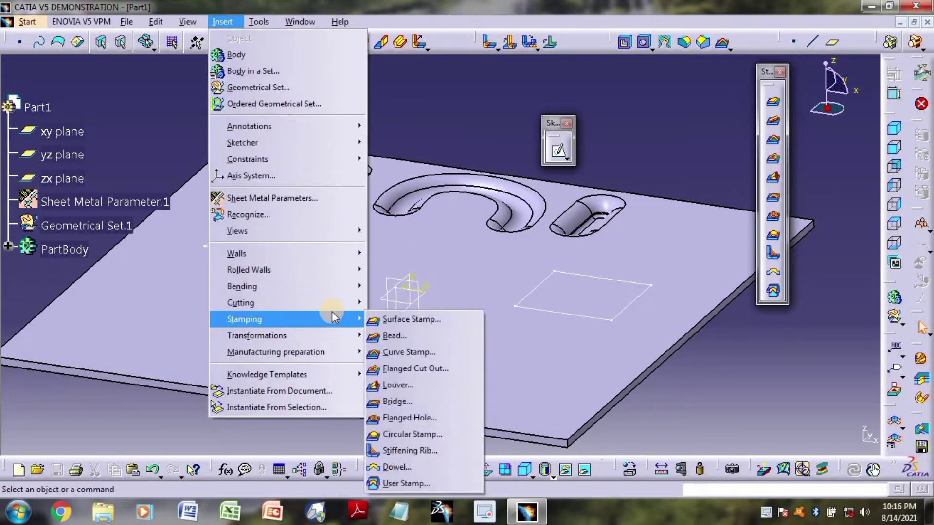
mouse_move(332, 311)
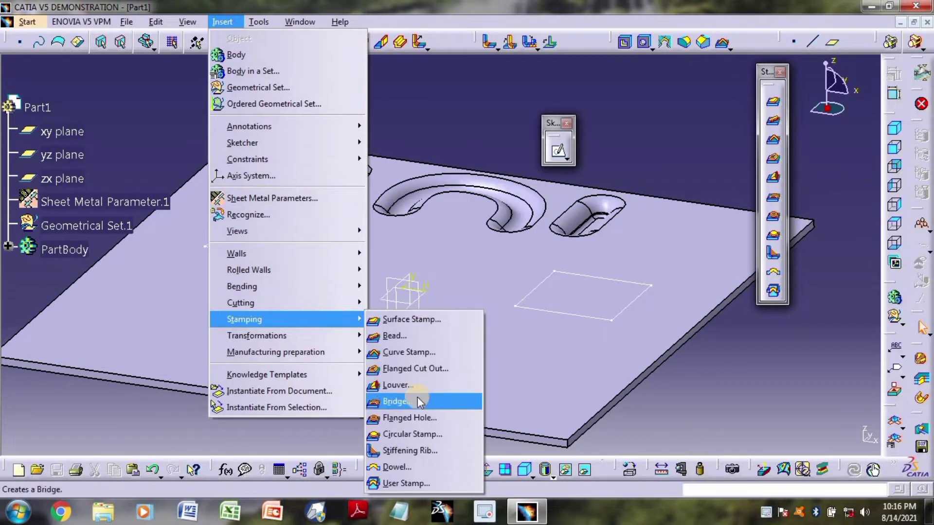
click(422, 369)
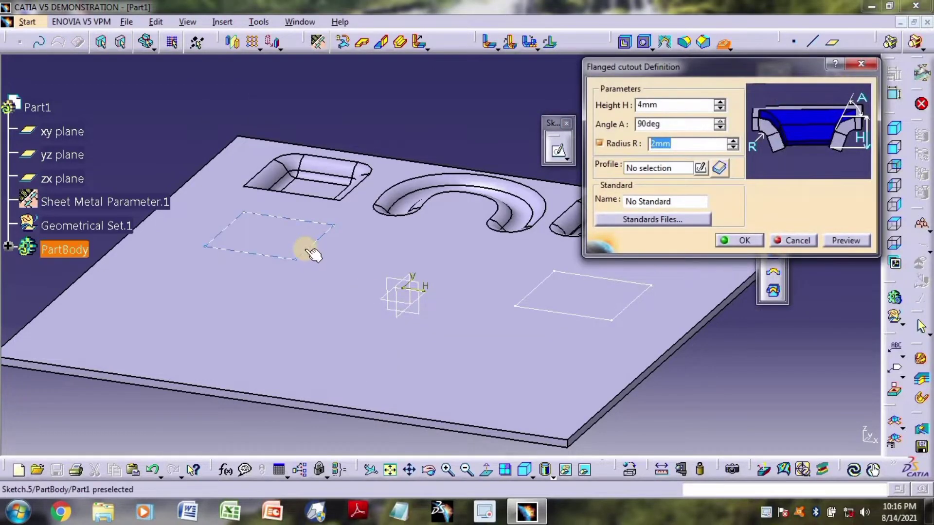
click(307, 248)
click(837, 243)
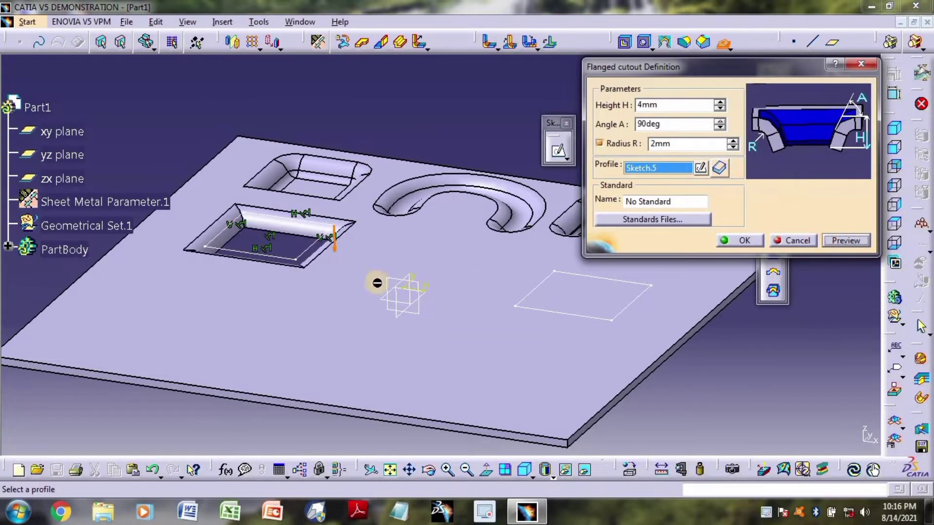
click(744, 240)
Edit the flanged cutout and reverse its direction so the flange points to the other side of the wall
middle_drag(394, 94, 433, 221)
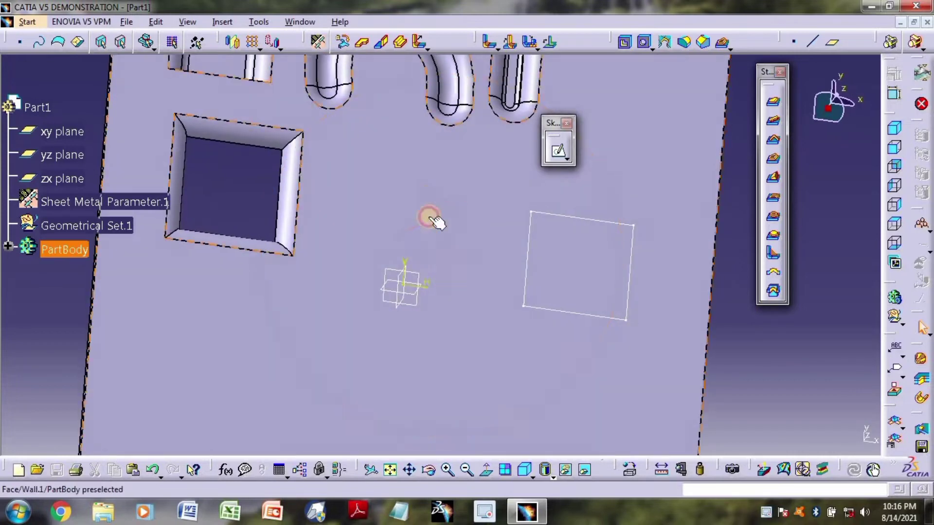
double_click(239, 243)
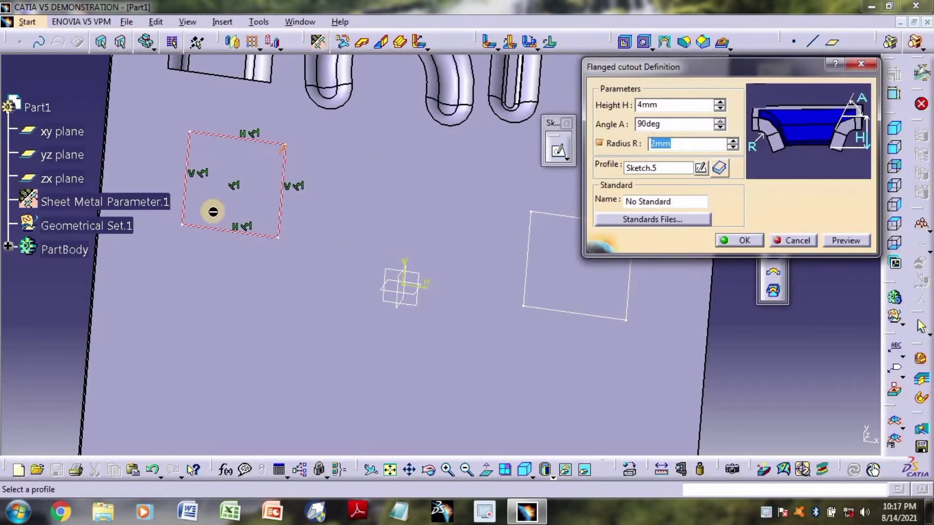
click(278, 151)
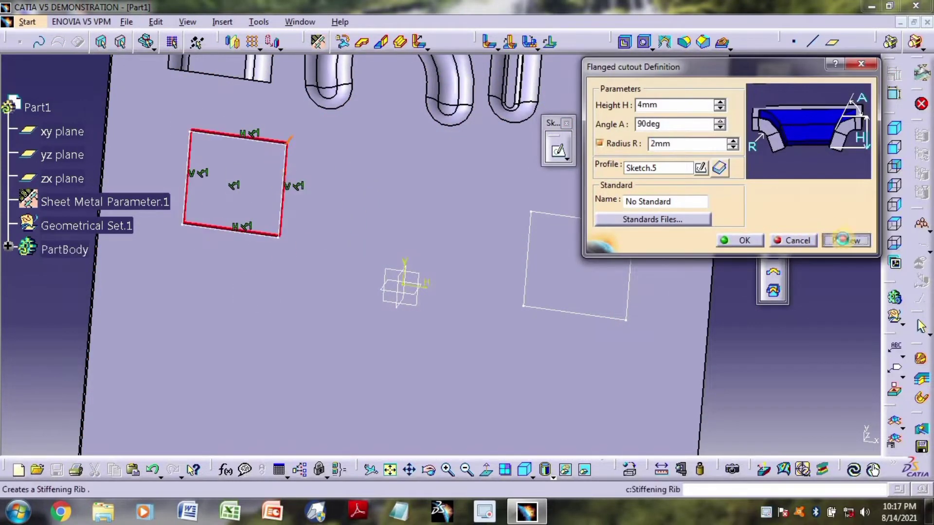
click(842, 240)
click(739, 240)
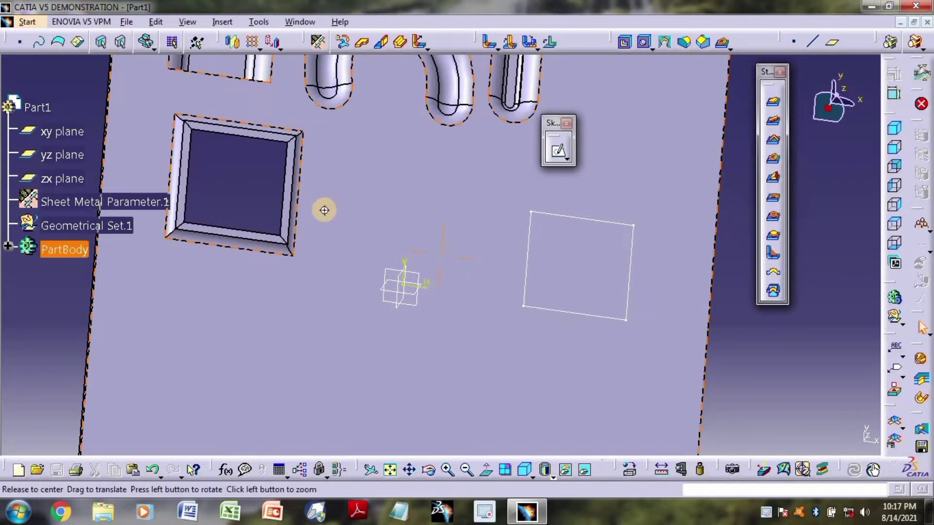
middle_drag(325, 210, 577, 152)
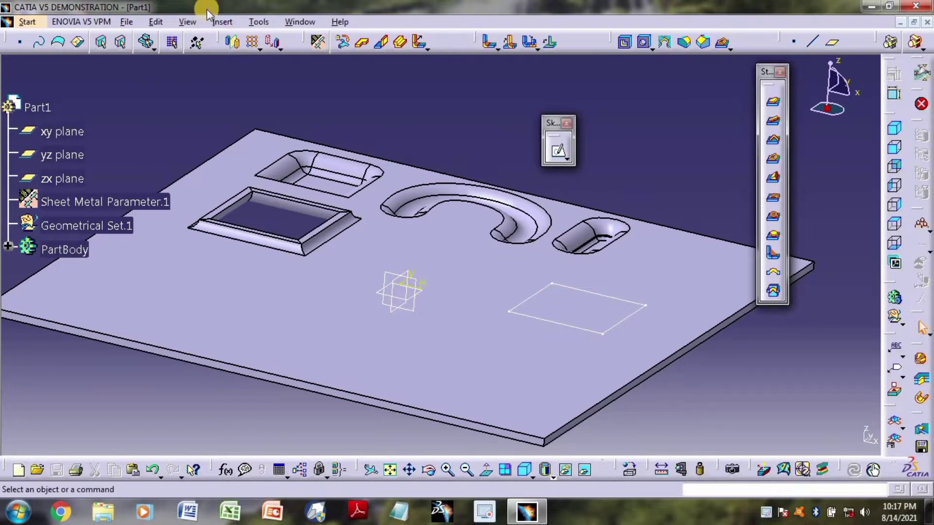
click(222, 22)
mouse_move(282, 319)
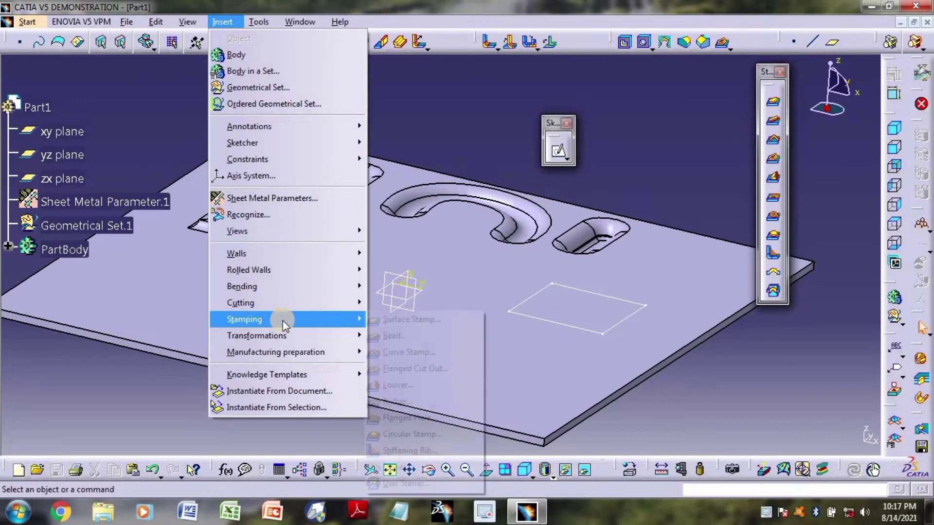
click(398, 385)
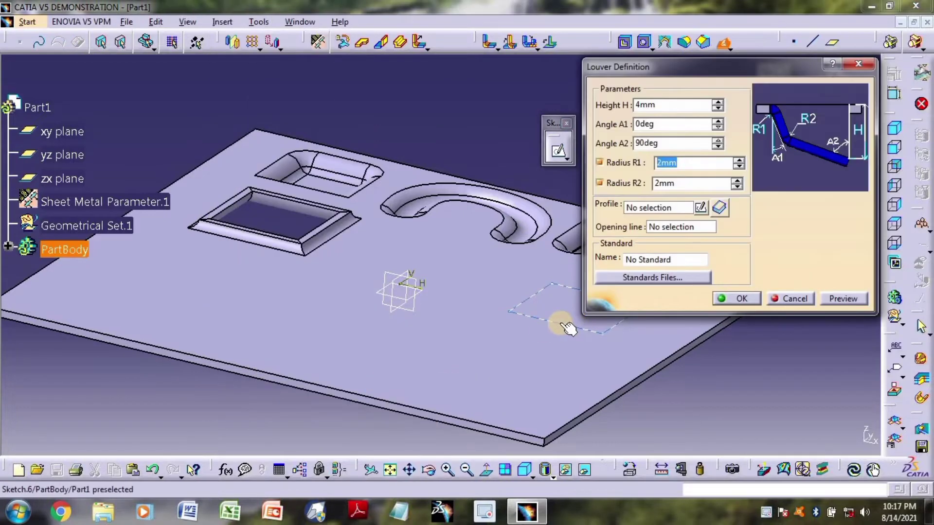
click(559, 323)
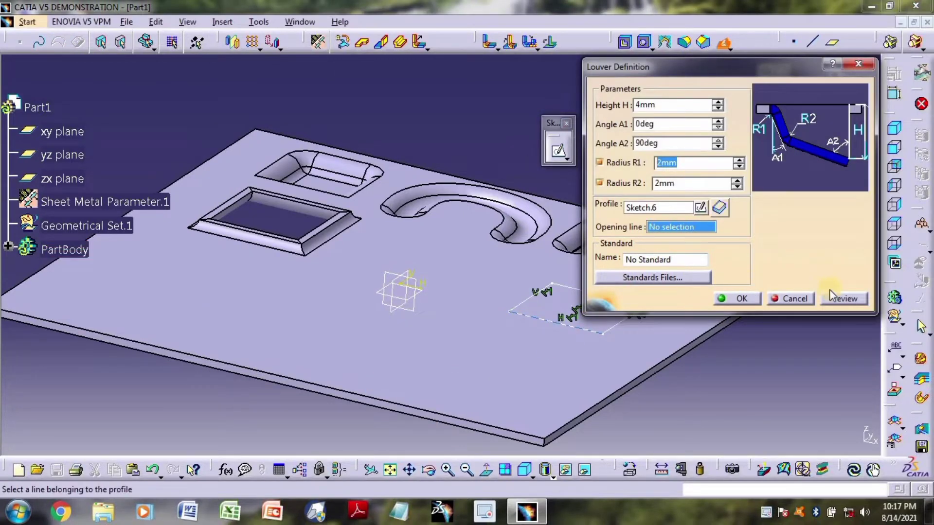
click(840, 300)
click(533, 291)
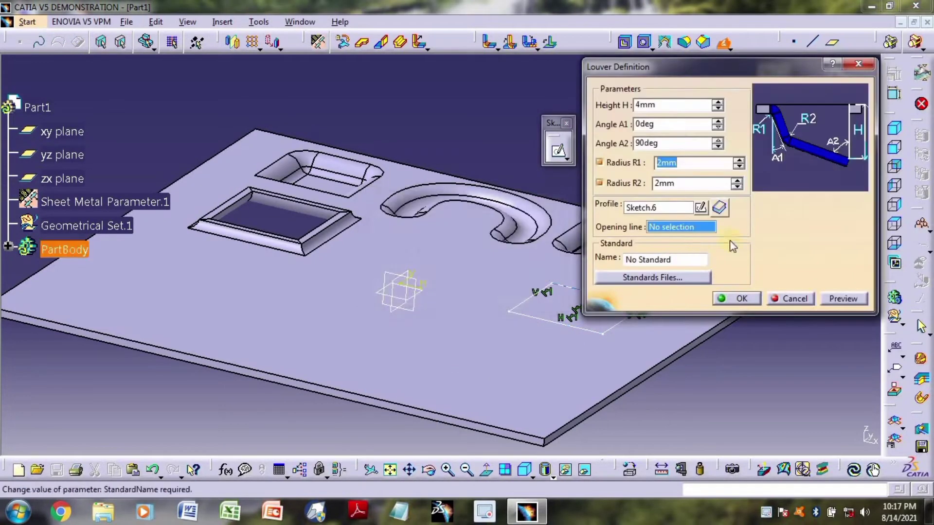
click(858, 64)
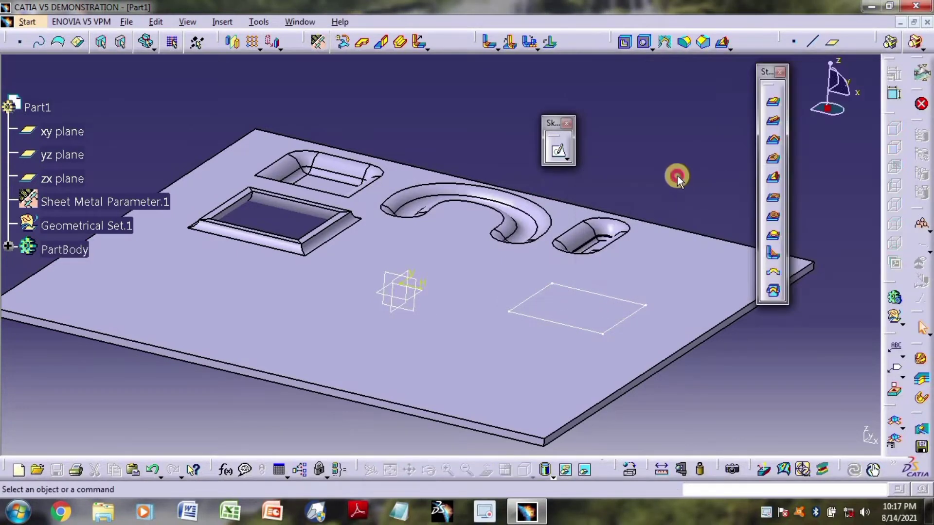
click(779, 179)
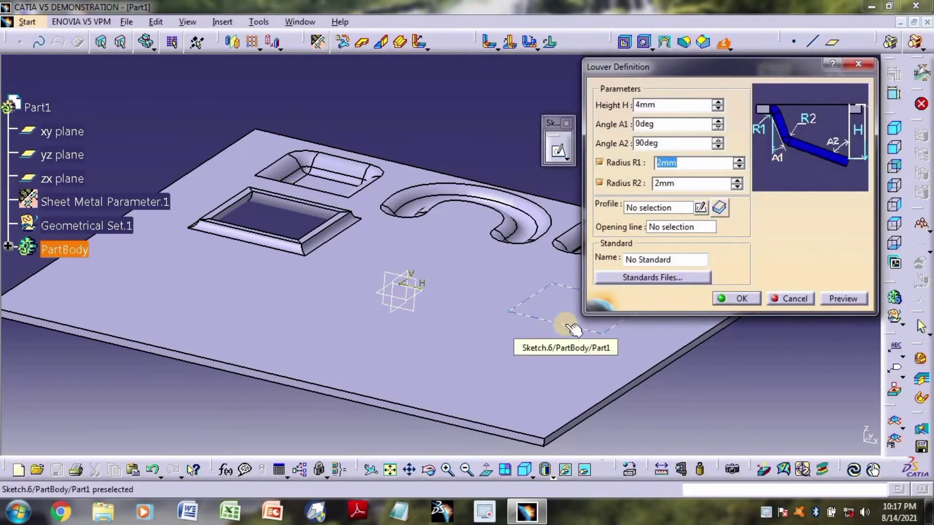
mouse_move(447, 132)
middle_down()
mouse_move(475, 167)
mouse_move(463, 151)
mouse_move(417, 217)
mouse_move(455, 205)
middle_up()
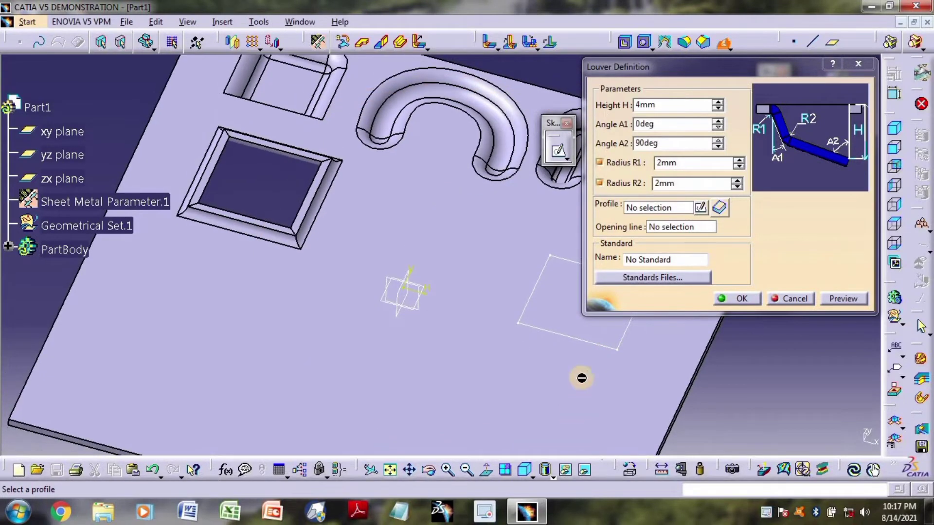
click(577, 341)
click(843, 299)
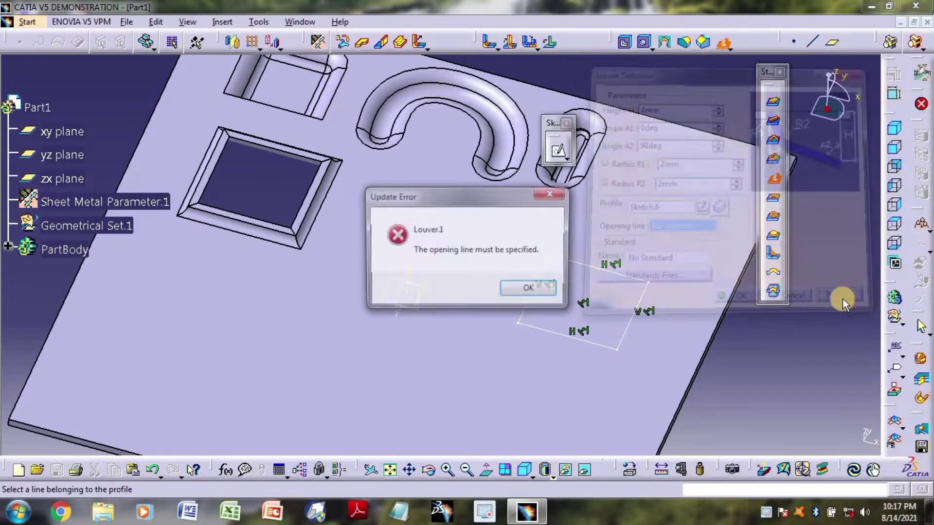
click(533, 287)
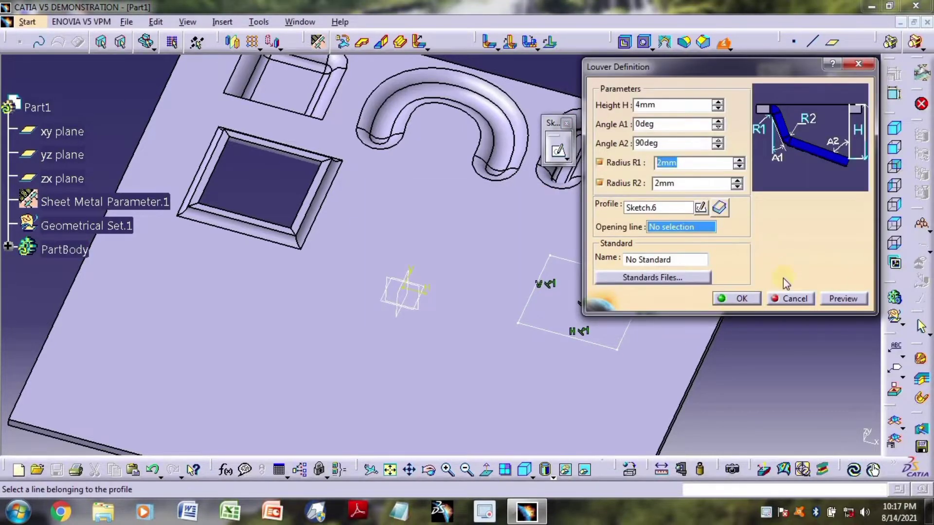
click(799, 299)
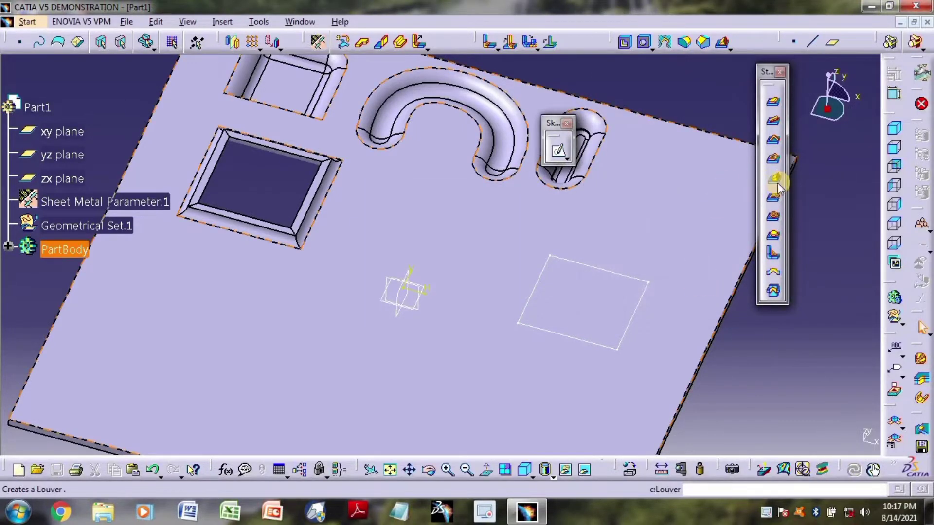
Sketch a small rectangle on the wall face between the origin and the wall's front edge, below the existing rectangle profile
click(777, 182)
click(703, 209)
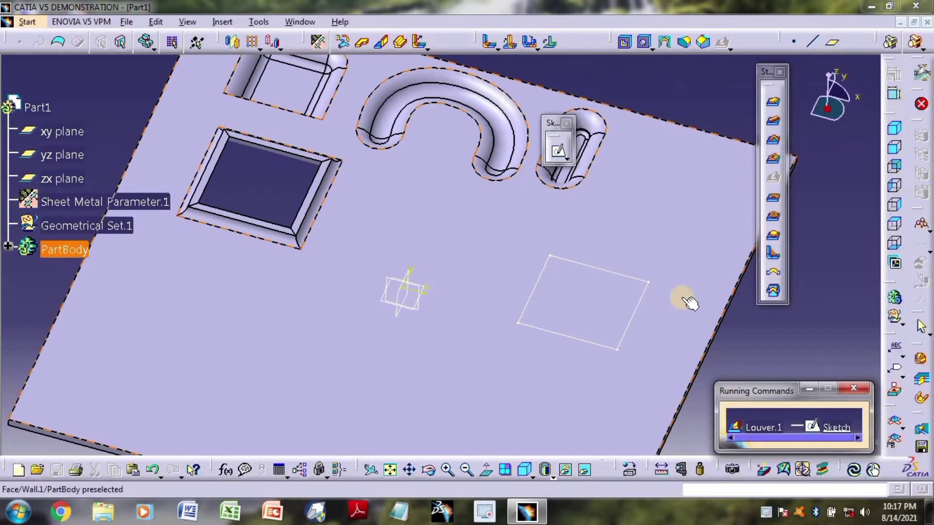
click(516, 406)
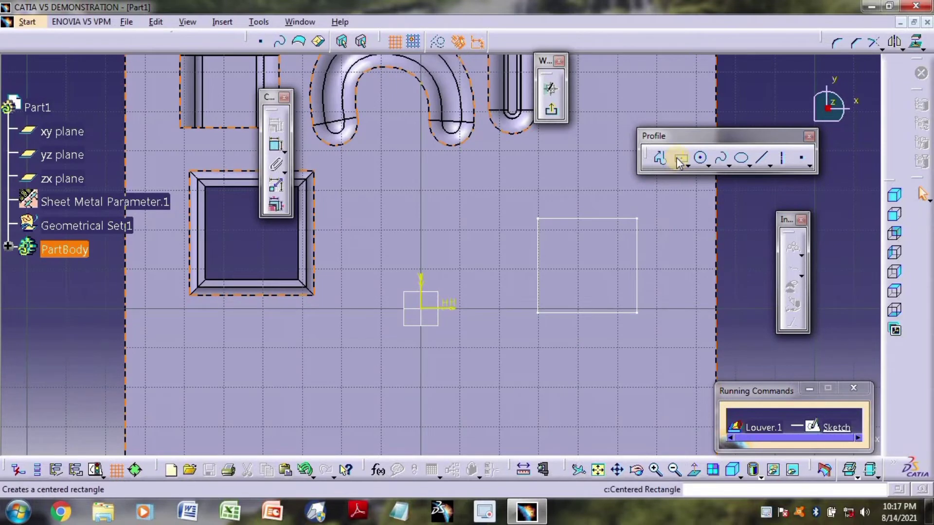
click(685, 163)
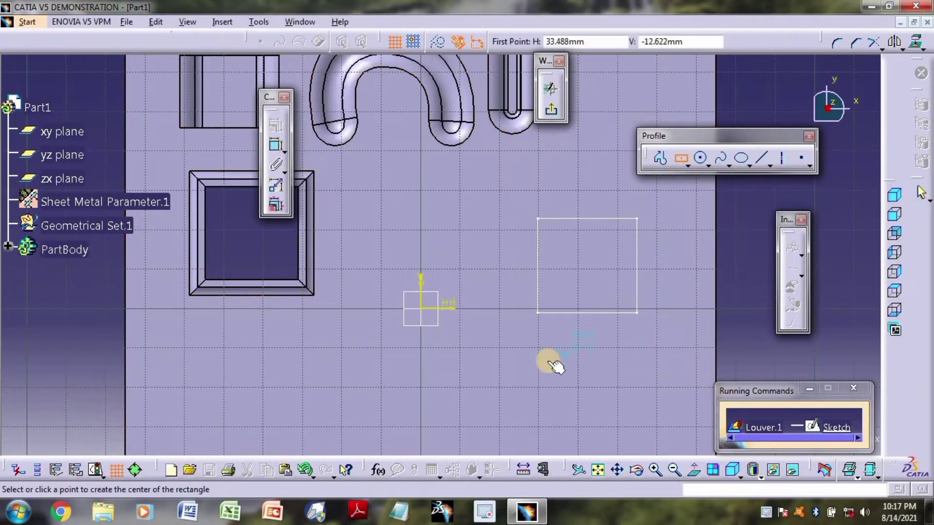
click(688, 166)
click(696, 181)
click(311, 383)
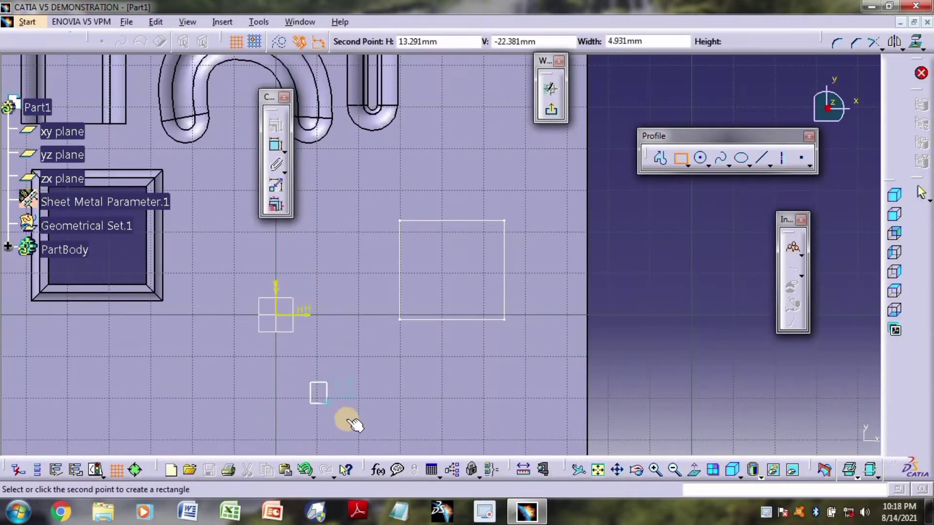
click(400, 430)
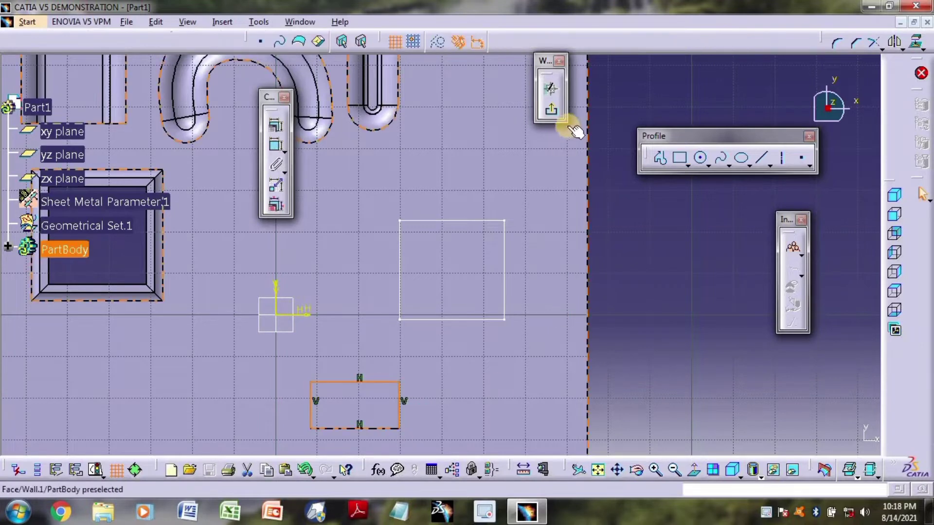
click(551, 110)
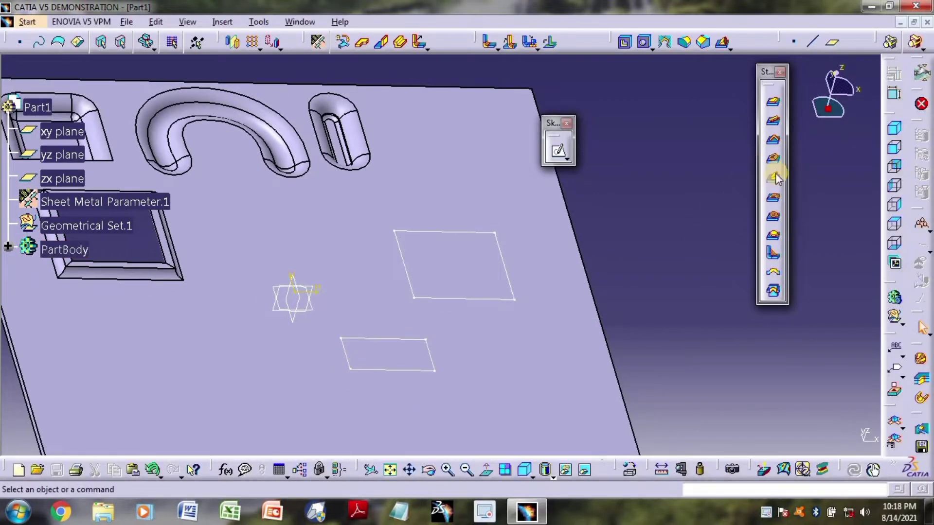
Set up and preview a louver on the new small rectangle, using its long edge farther from the origin as the opening line
click(773, 178)
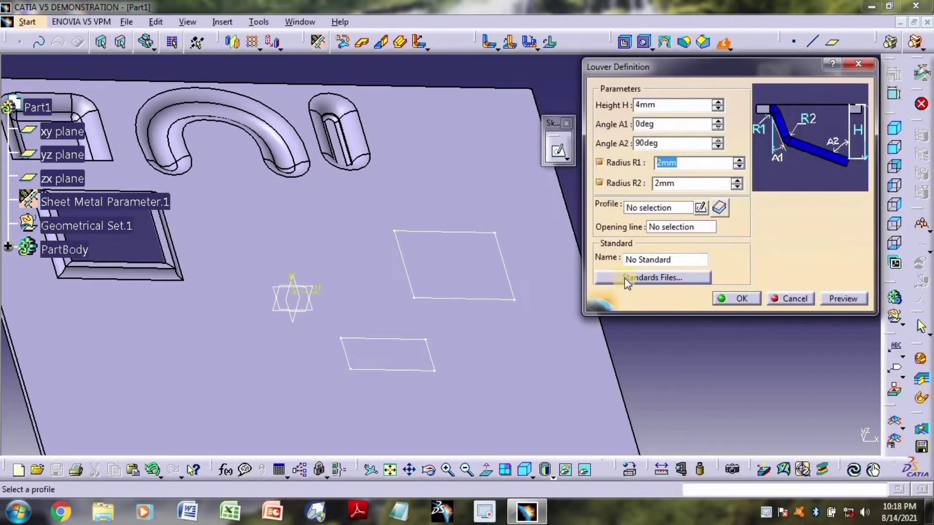
click(386, 371)
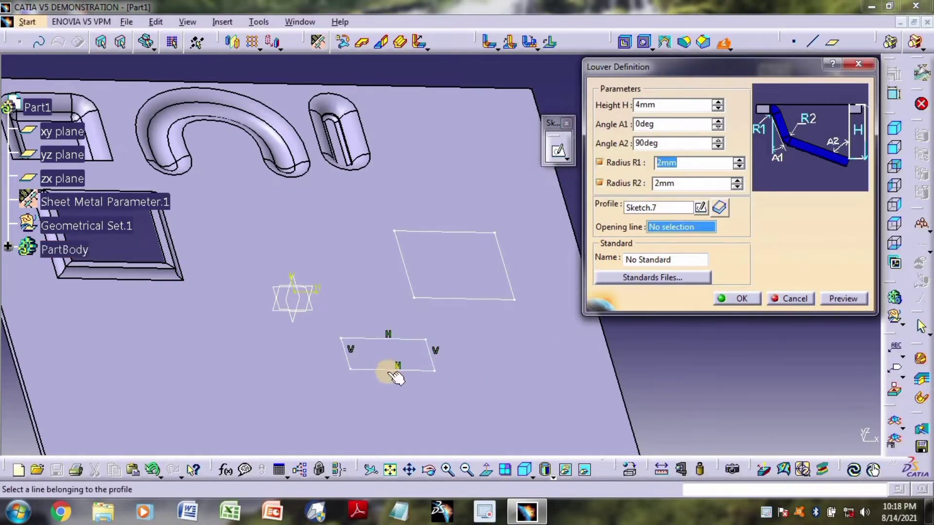
click(392, 371)
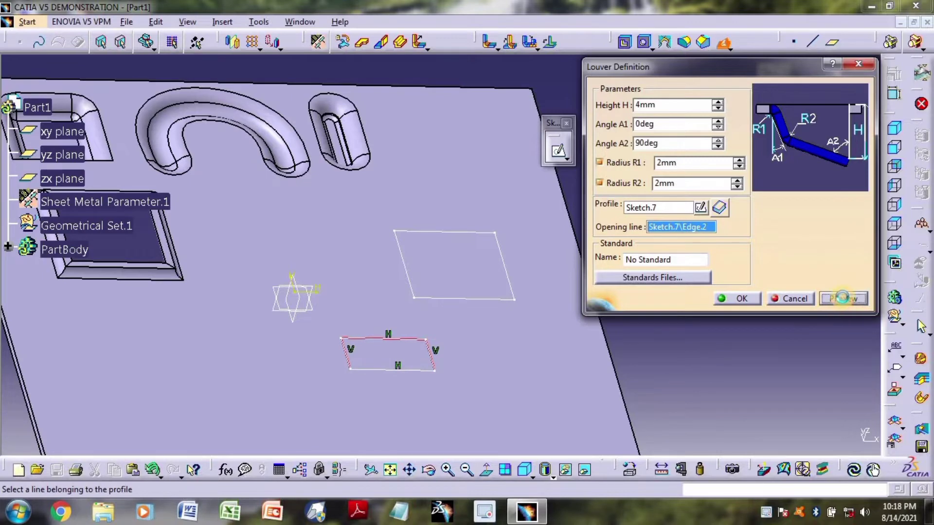
click(842, 298)
mouse_move(643, 349)
middle_down()
mouse_move(642, 292)
mouse_move(477, 328)
mouse_move(349, 225)
mouse_move(613, 366)
middle_up()
middle_drag(485, 298, 485, 353)
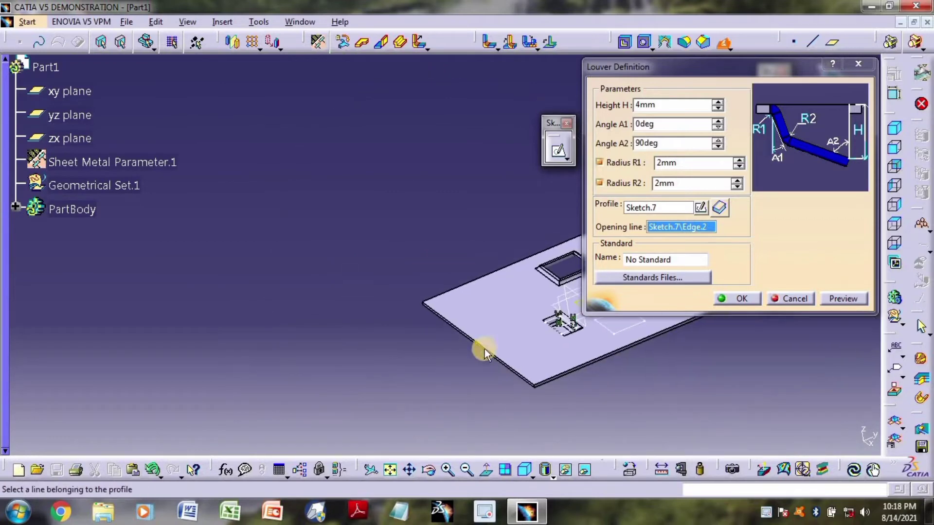
mouse_move(565, 364)
middle_down()
mouse_move(379, 340)
mouse_move(349, 381)
mouse_move(358, 250)
mouse_move(282, 162)
mouse_move(300, 217)
mouse_move(275, 123)
mouse_move(329, 211)
middle_up()
middle_drag(503, 320, 450, 302)
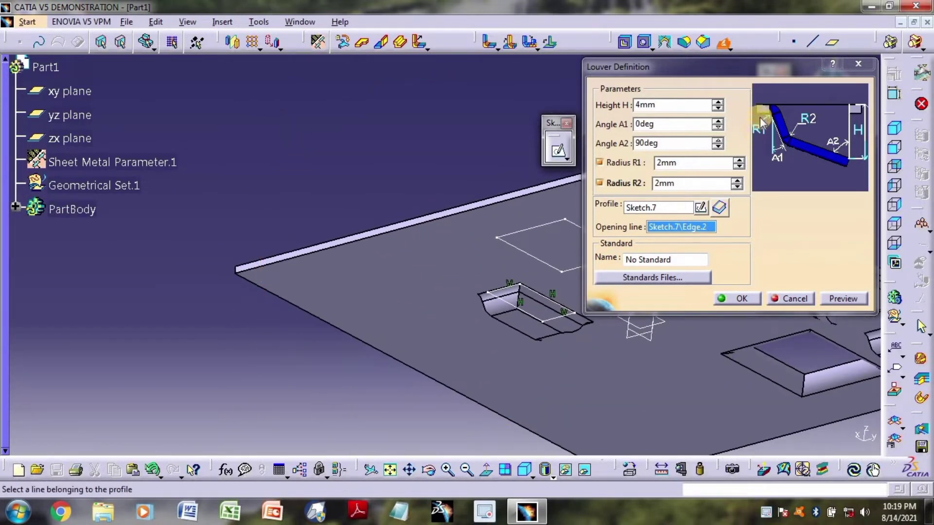
Try the louver with angle A2 at 83° and radius R2 at 1 mm and preview it
click(718, 147)
click(718, 147)
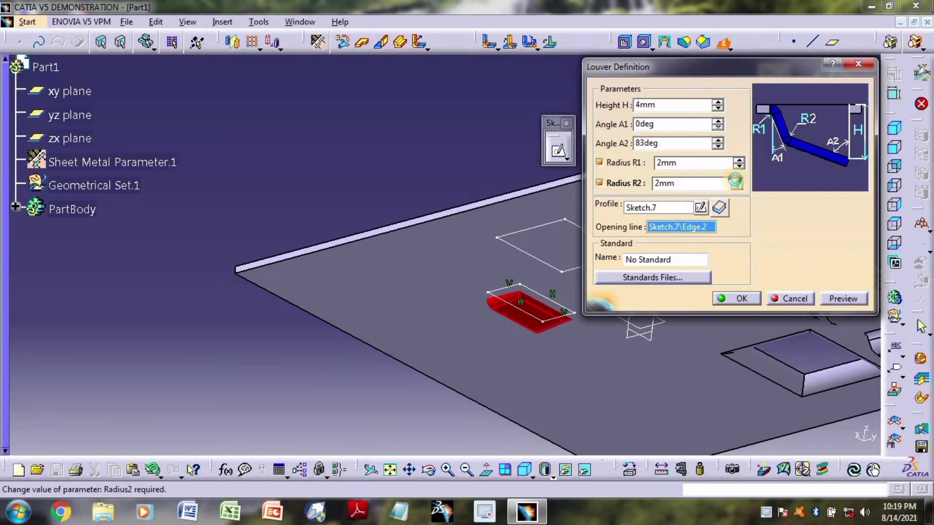
click(736, 180)
click(736, 180)
click(736, 187)
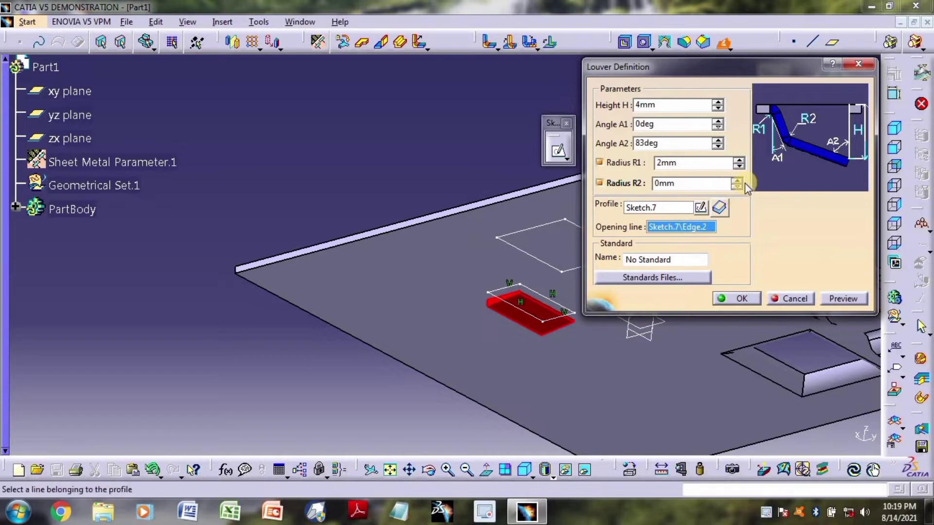
click(737, 180)
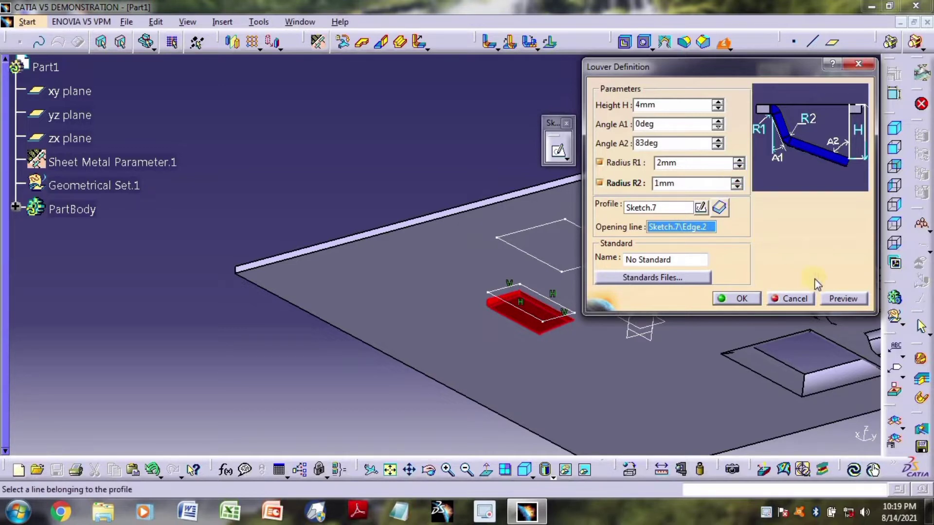
click(839, 299)
click(608, 295)
Try the louver with radius R2 at 2 mm, previewing it with angle A2 at 83° and 84°
click(736, 187)
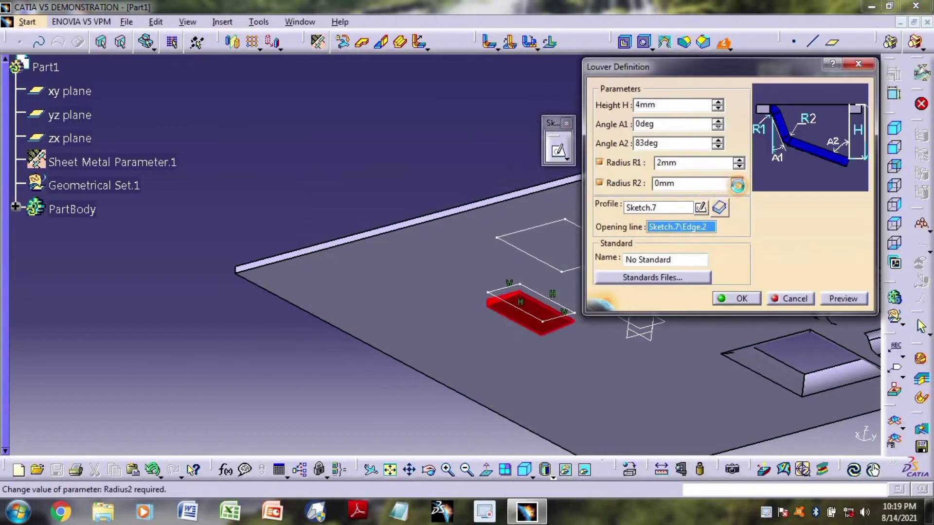
click(737, 180)
click(737, 180)
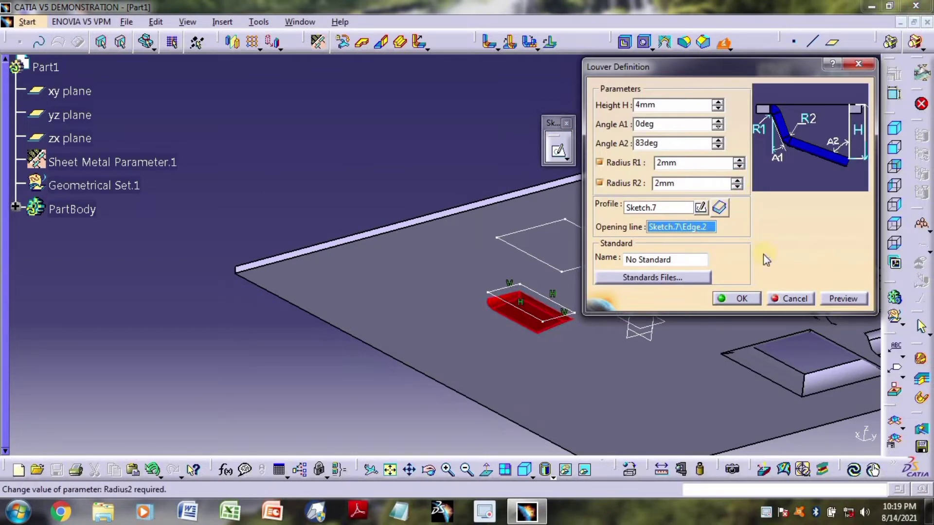
click(827, 298)
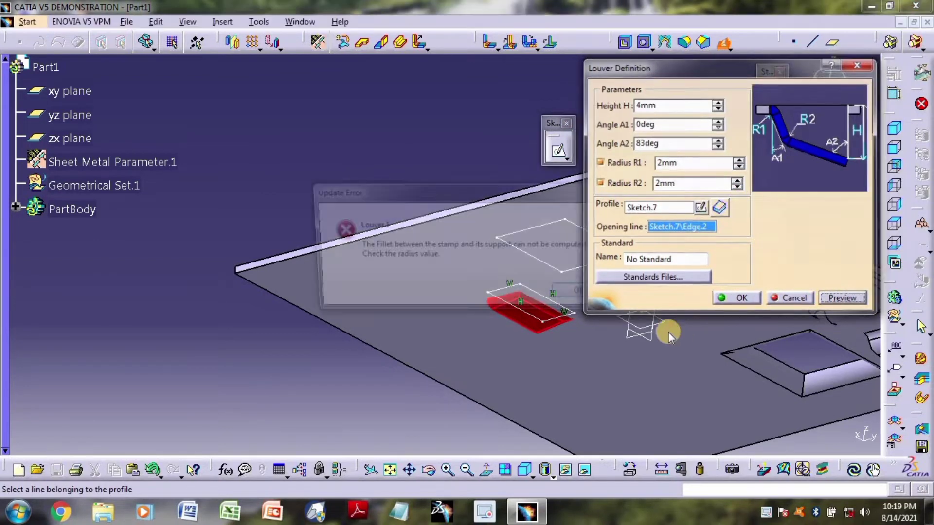
click(608, 295)
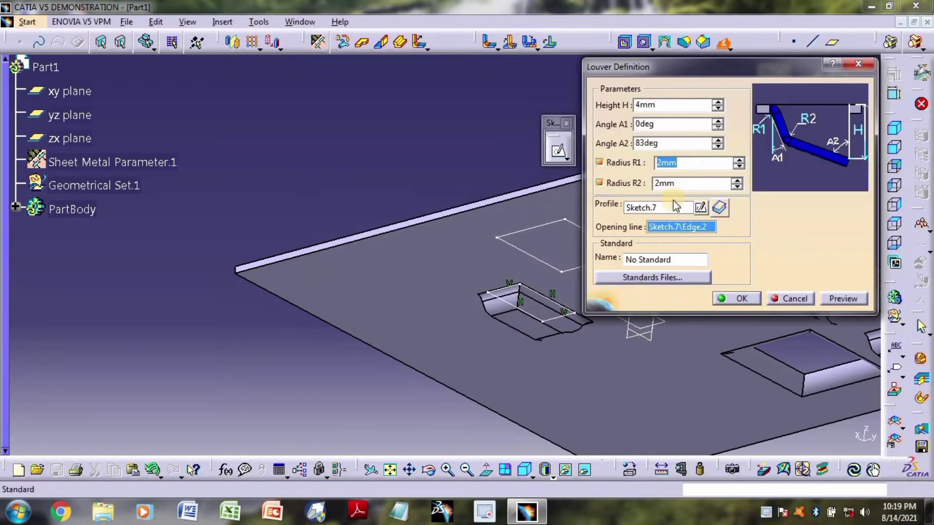
click(717, 139)
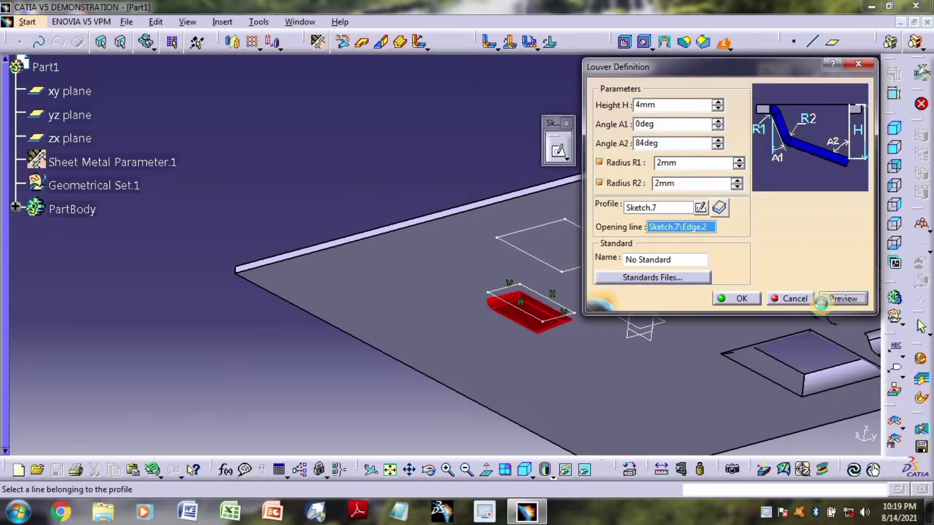
click(594, 294)
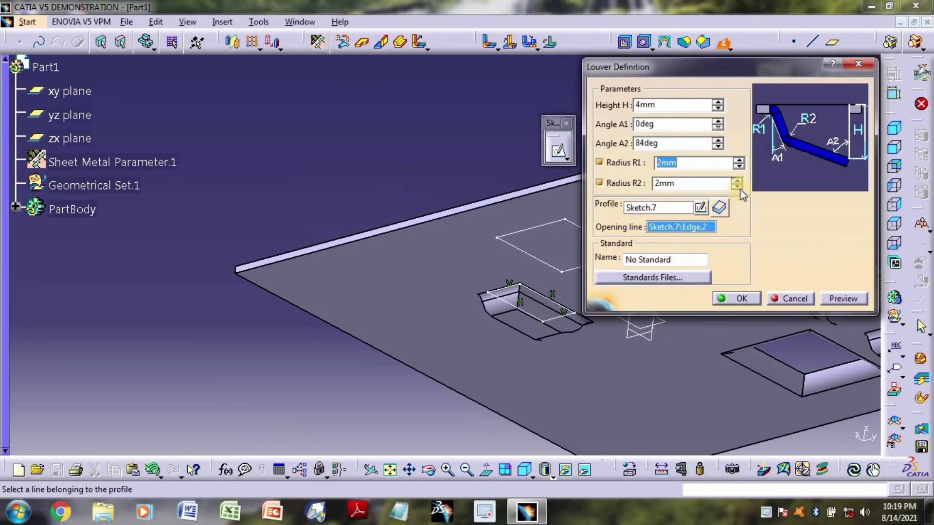
Try the louver with radius R2 at 3 mm, then set R2 to 1 mm and preview it
click(737, 180)
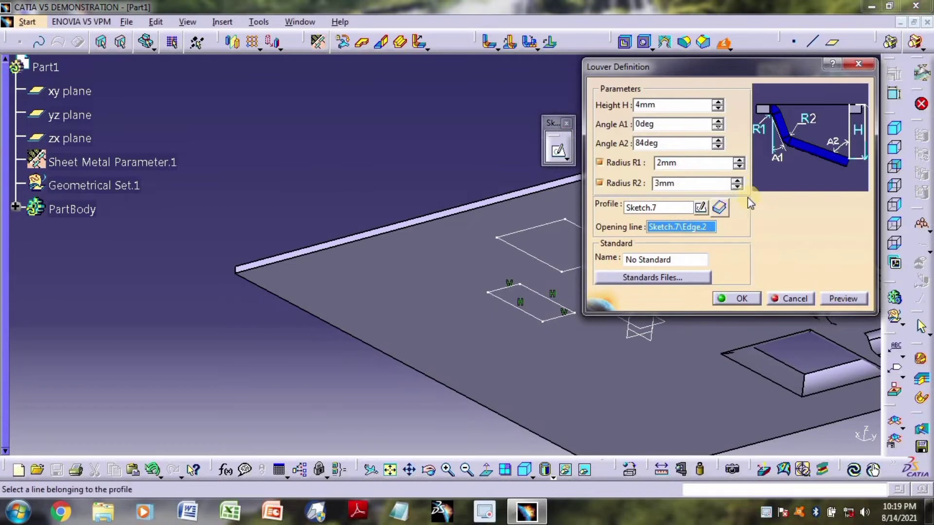
click(738, 186)
click(737, 187)
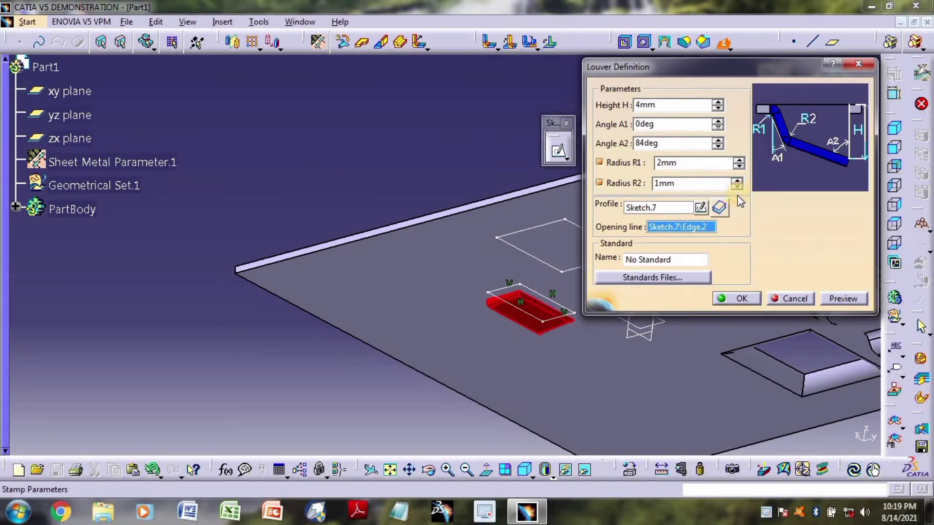
click(847, 297)
click(590, 294)
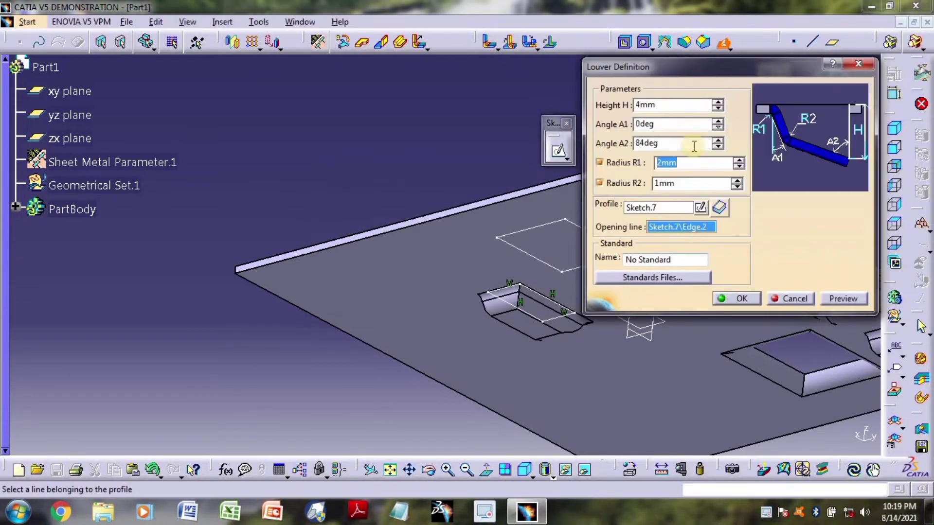
Set the louver's angle A2 to 88° and radius R1 to 1 mm, preview it, and create the louver
click(717, 140)
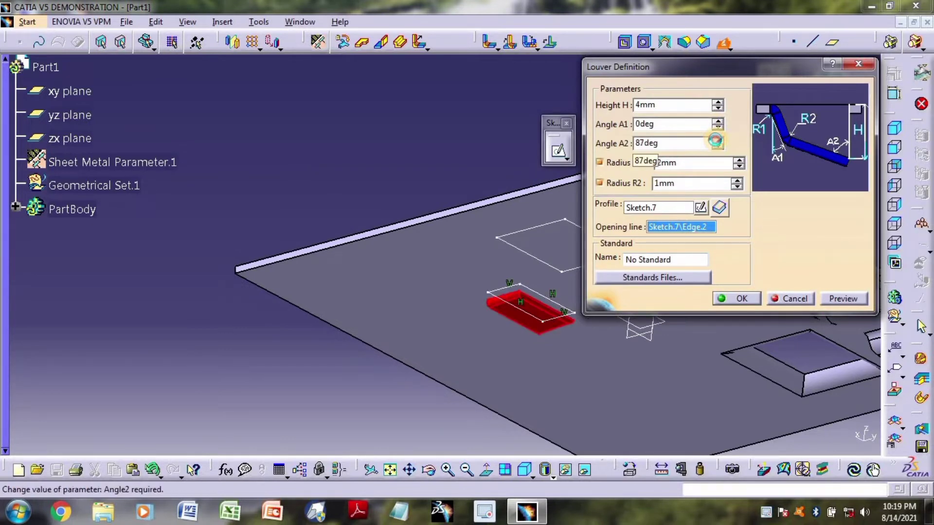
click(717, 141)
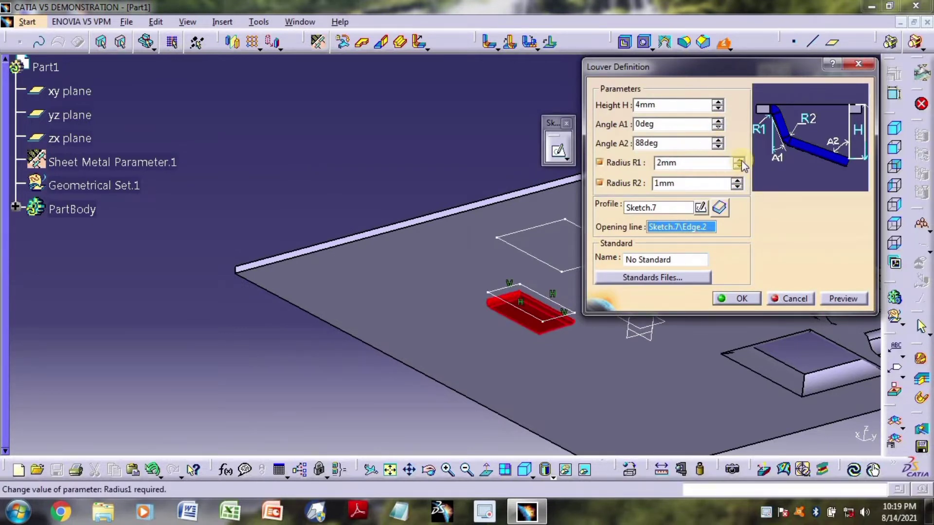
click(740, 165)
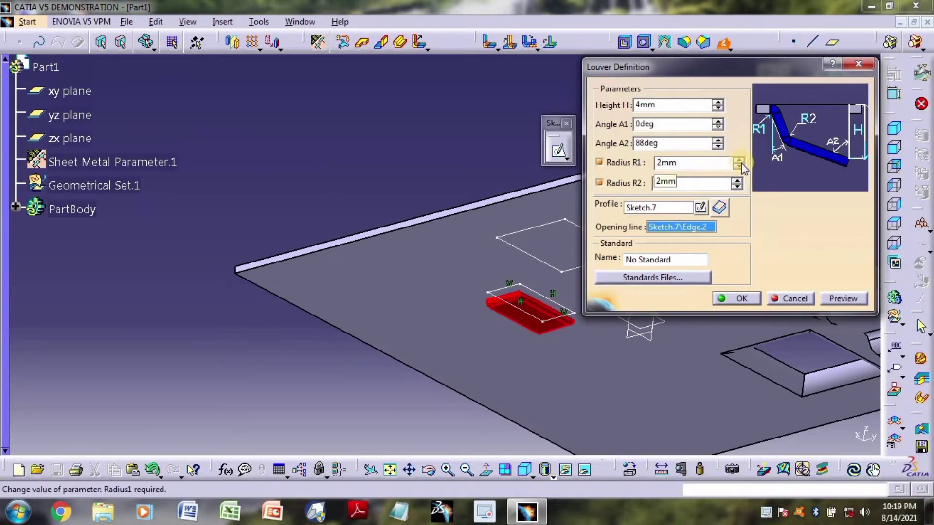
click(833, 299)
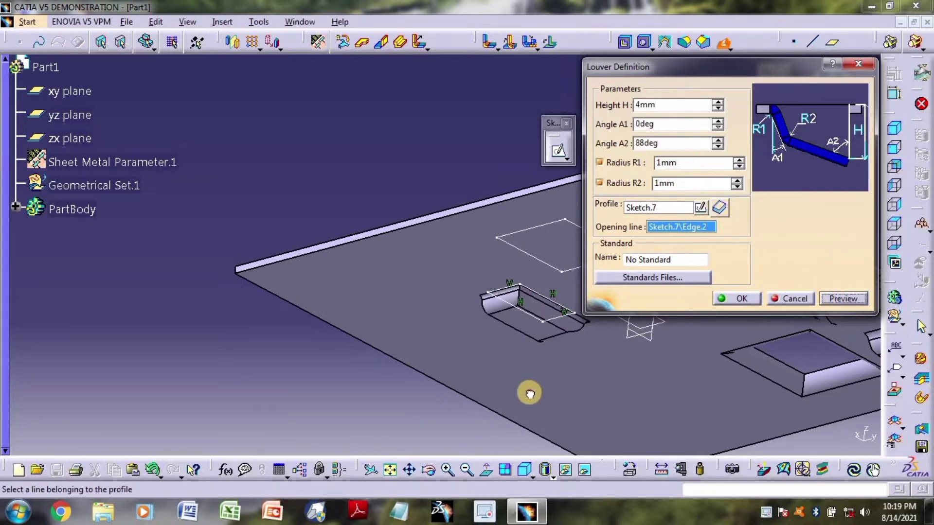
click(740, 299)
Place a bridge on the wall face between the louver and the nearby wall edge, reverse its direction, and preview it
middle_drag(417, 191, 514, 183)
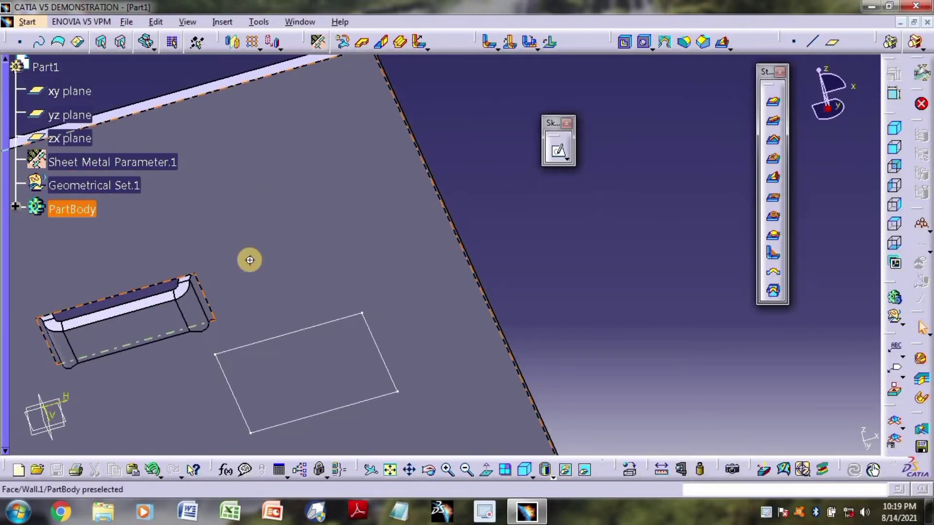
middle_drag(249, 258, 438, 239)
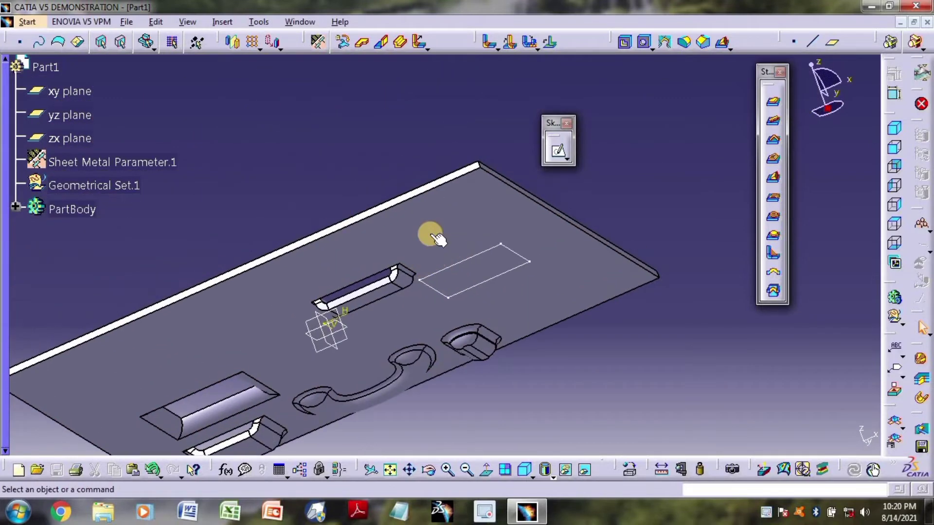
middle_drag(433, 126, 487, 272)
click(773, 198)
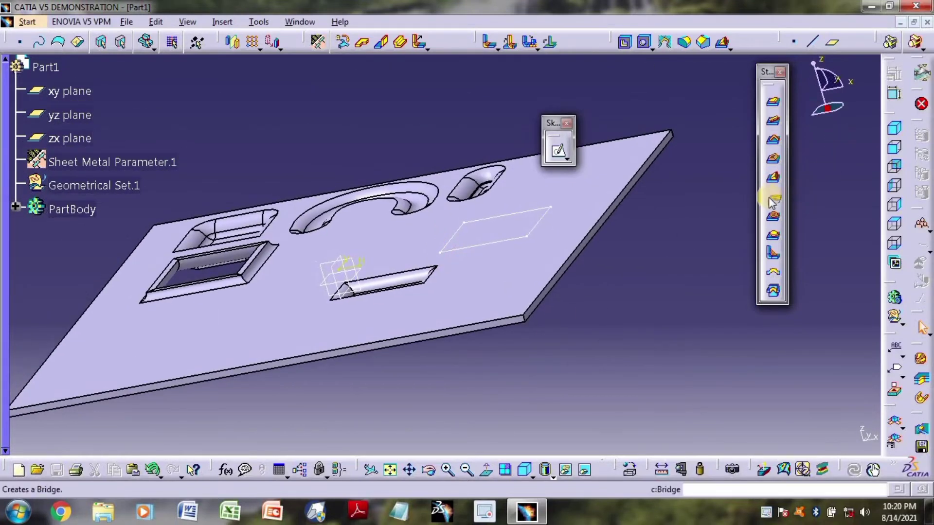
click(499, 282)
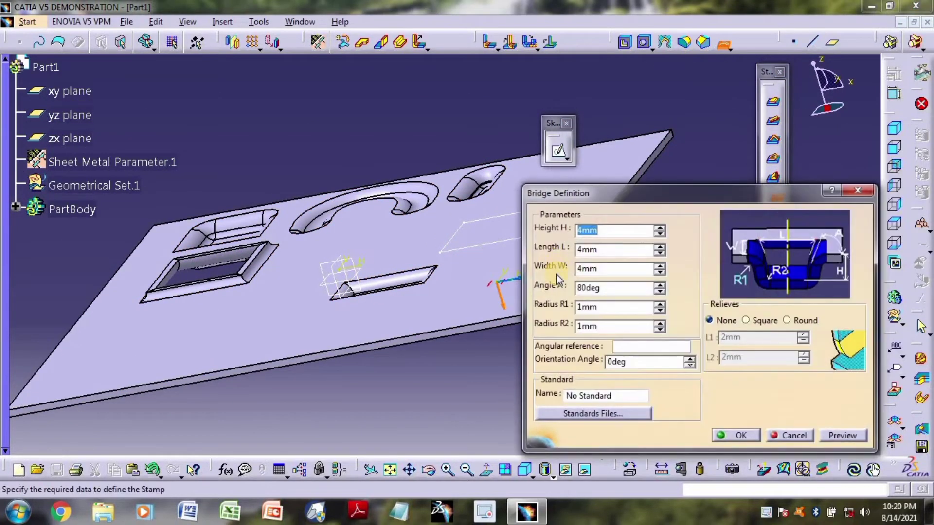
click(856, 438)
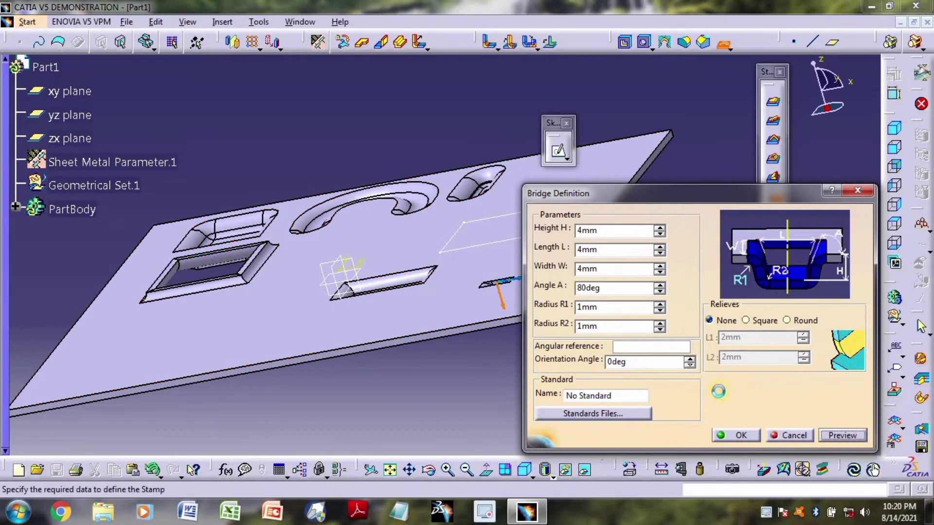
click(504, 307)
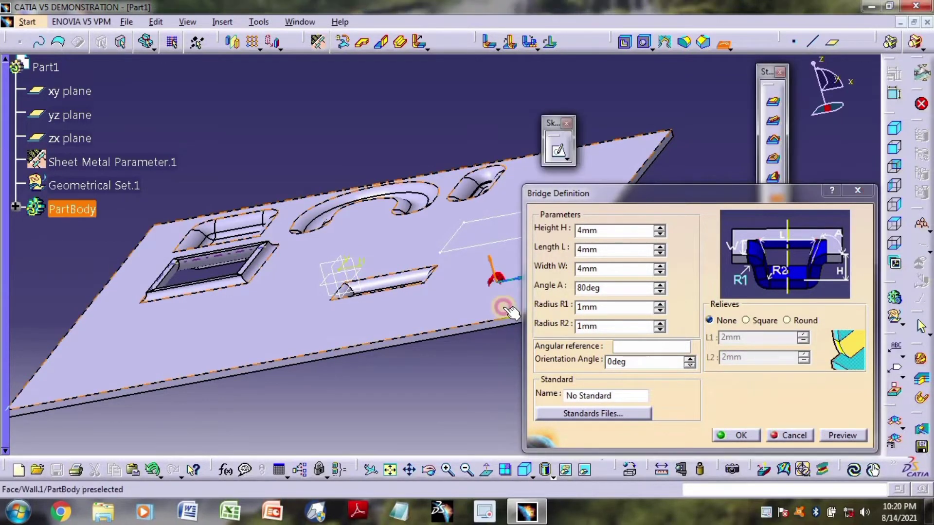
click(841, 435)
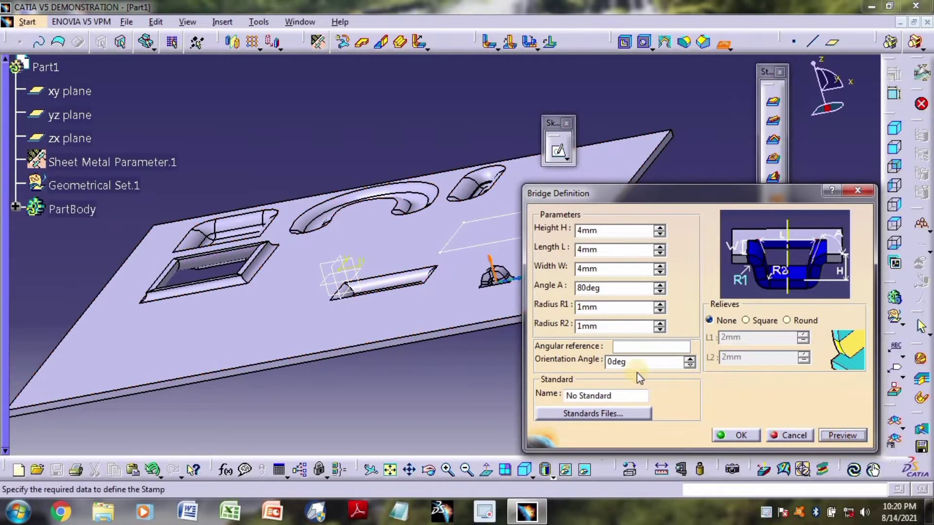
Set the bridge's width to 9 mm, length to 10 mm and height to 6 mm, preview it, and create it
click(660, 263)
click(661, 264)
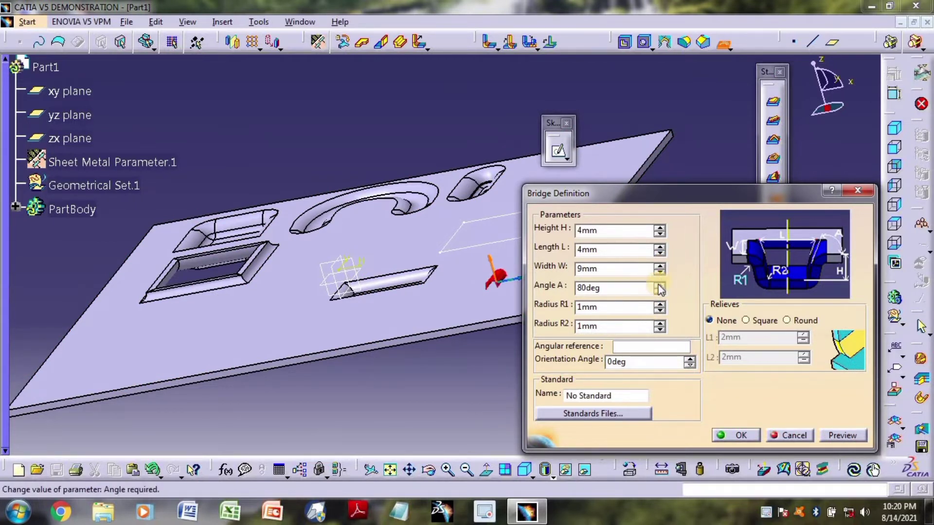
click(661, 247)
click(661, 247)
click(662, 228)
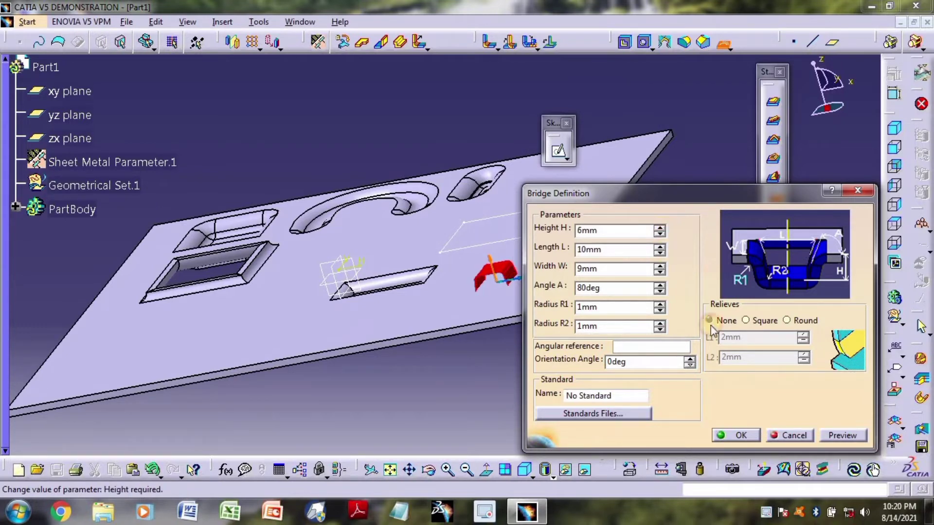
click(847, 436)
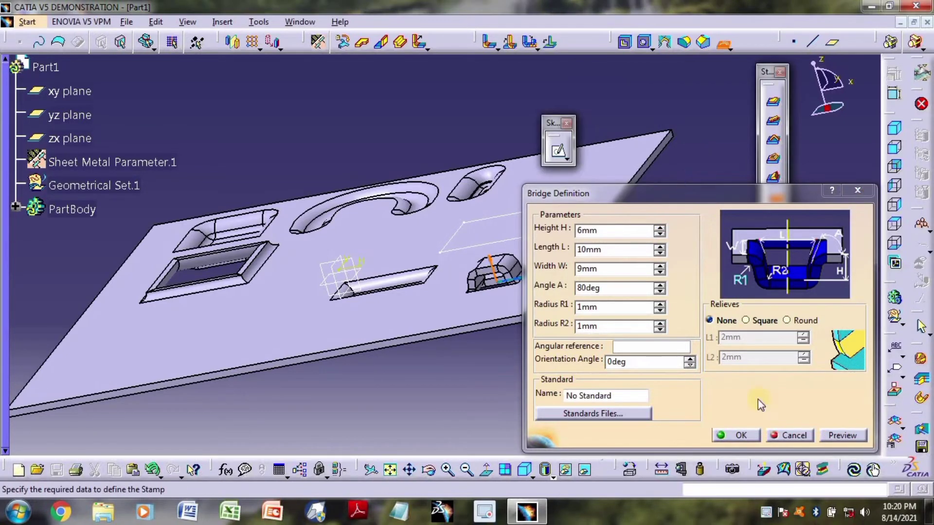
click(752, 439)
Create a flanged hole with cone beside the louver, 10 mm major diameter and 6 mm high, with its direction reversed
middle_drag(652, 289, 604, 375)
middle_drag(629, 181, 694, 189)
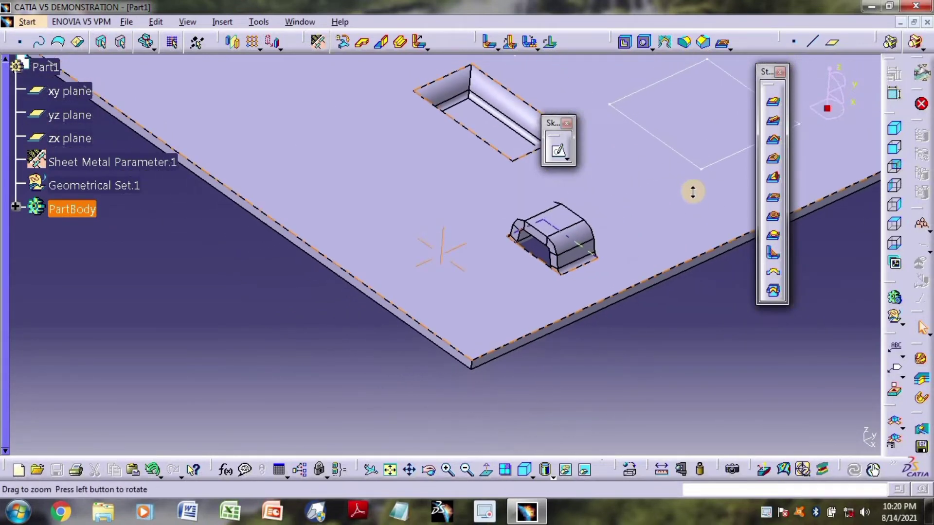
click(775, 219)
click(345, 149)
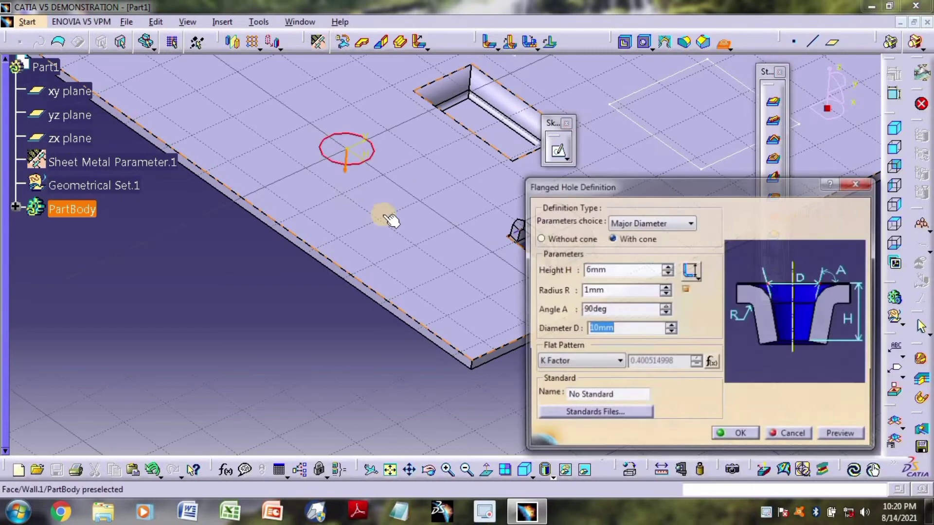
click(852, 438)
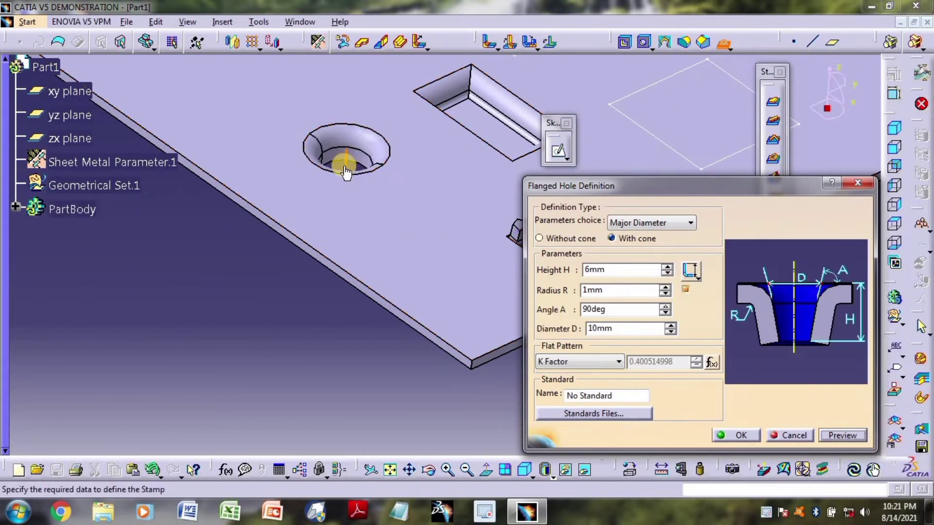
click(399, 156)
click(834, 432)
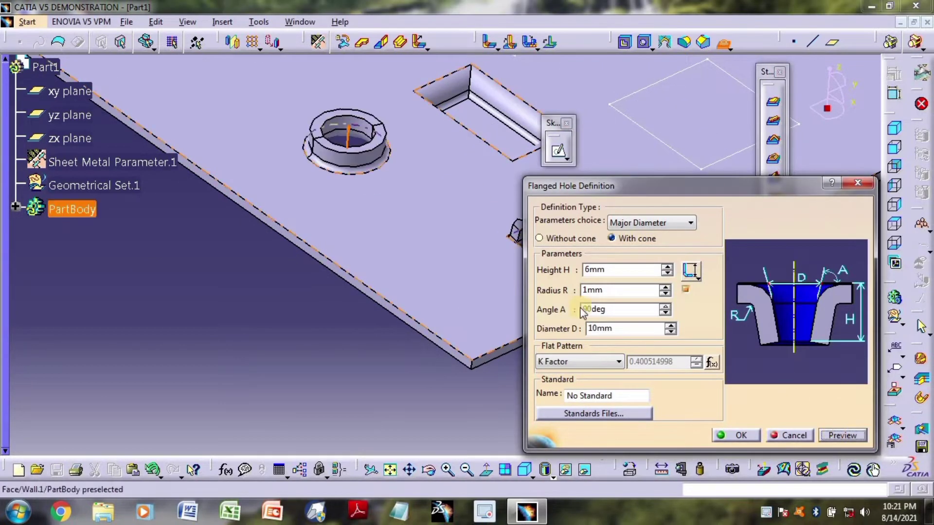
click(725, 428)
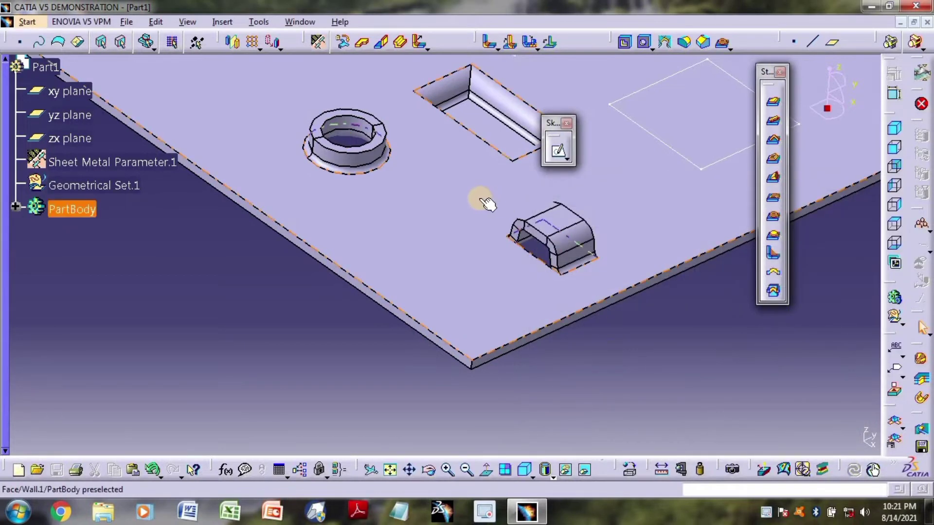
Add a wall on the edge beside the square flanged cutout, 121 mm high at 90° with a bend
middle_drag(480, 198, 626, 342)
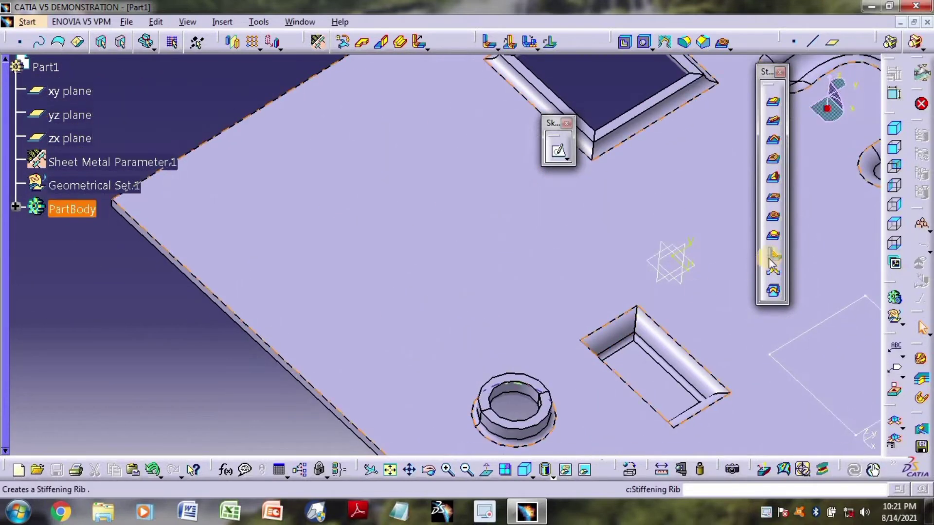
middle_drag(569, 279, 613, 333)
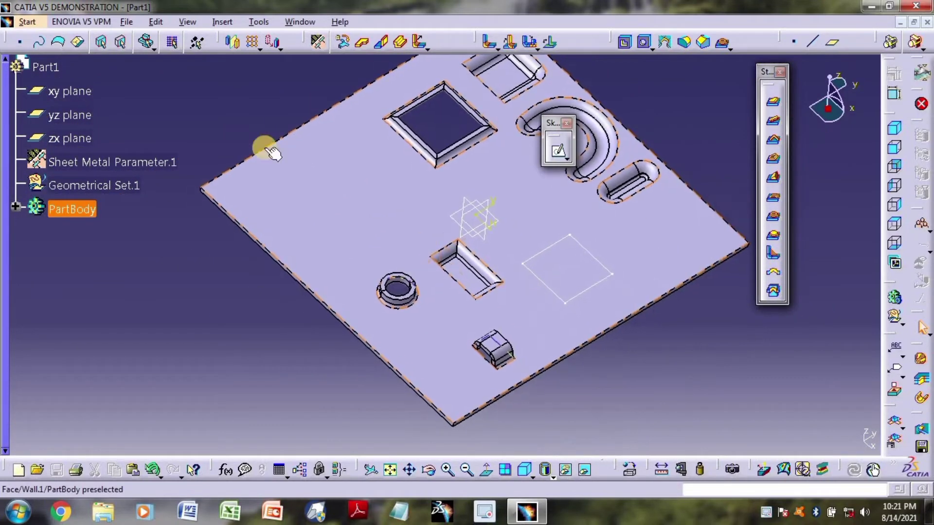
click(272, 136)
click(384, 43)
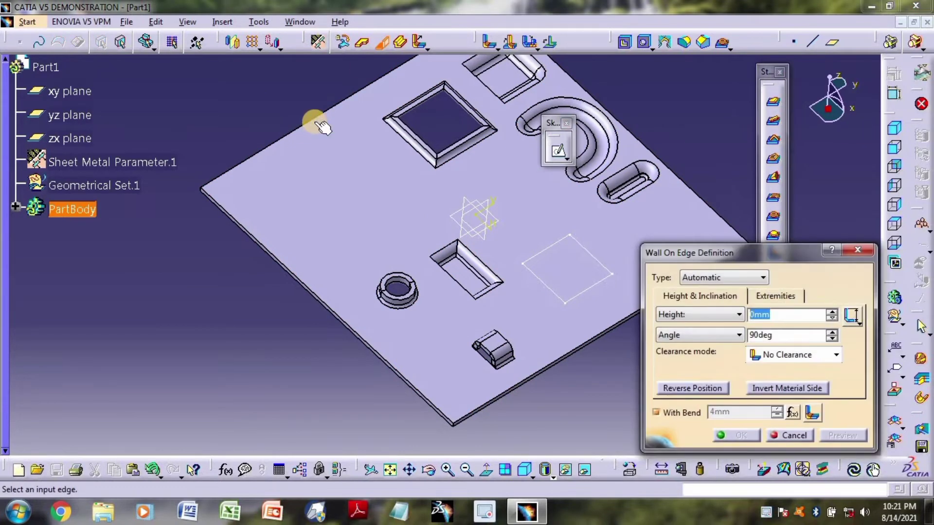
click(313, 122)
middle_drag(318, 203, 667, 298)
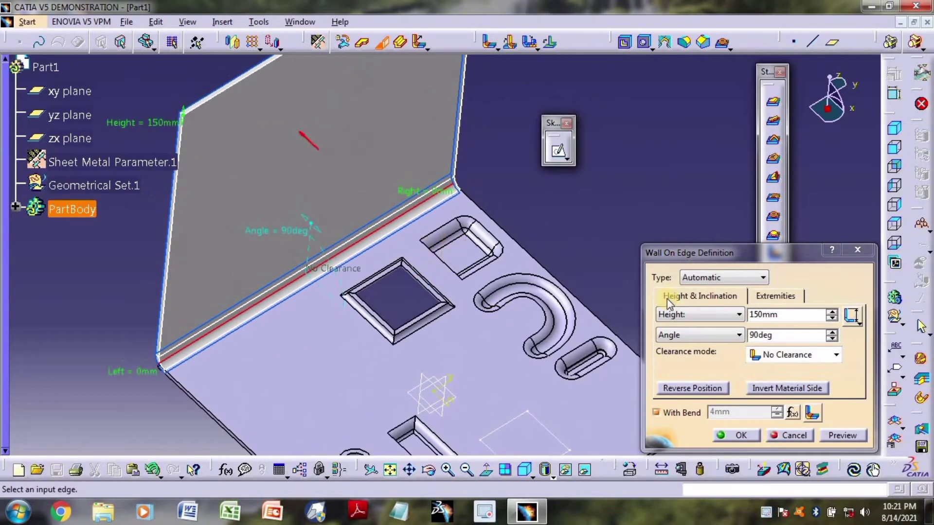
click(833, 319)
click(833, 319)
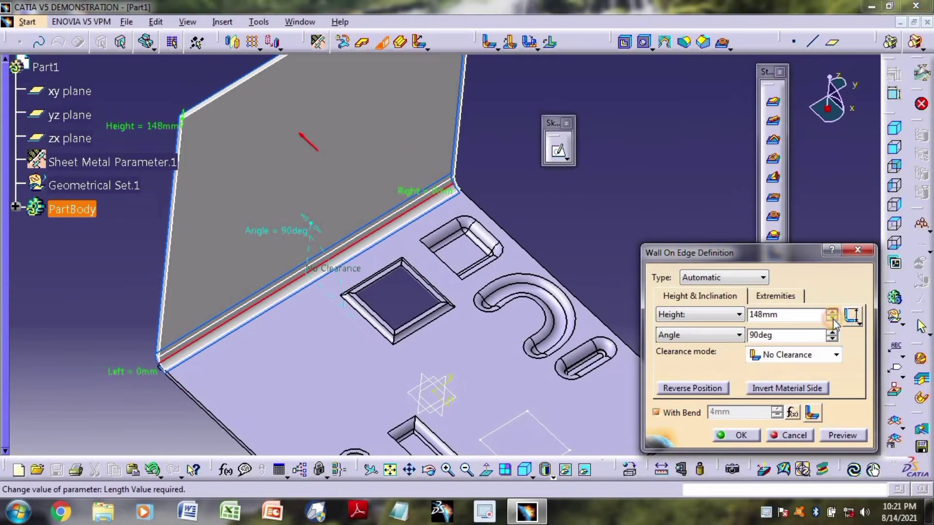
drag(833, 320, 831, 316)
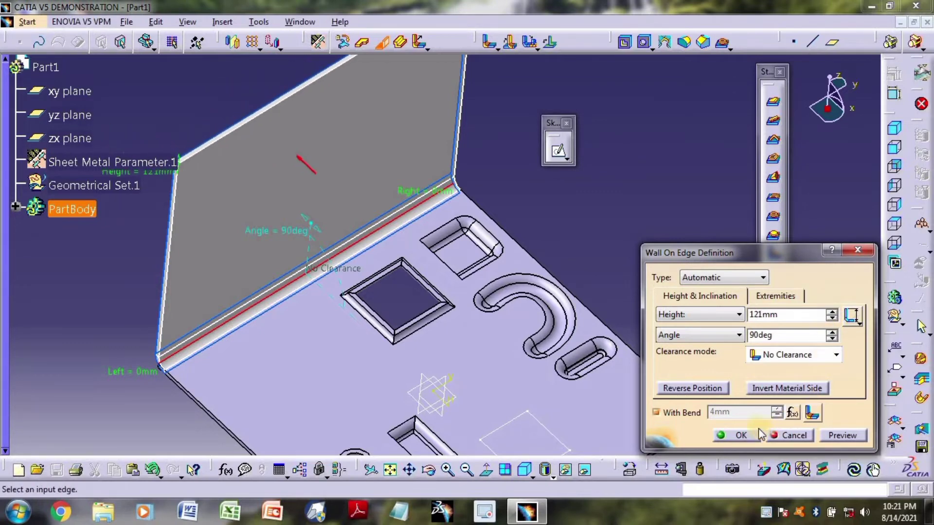
key(Return)
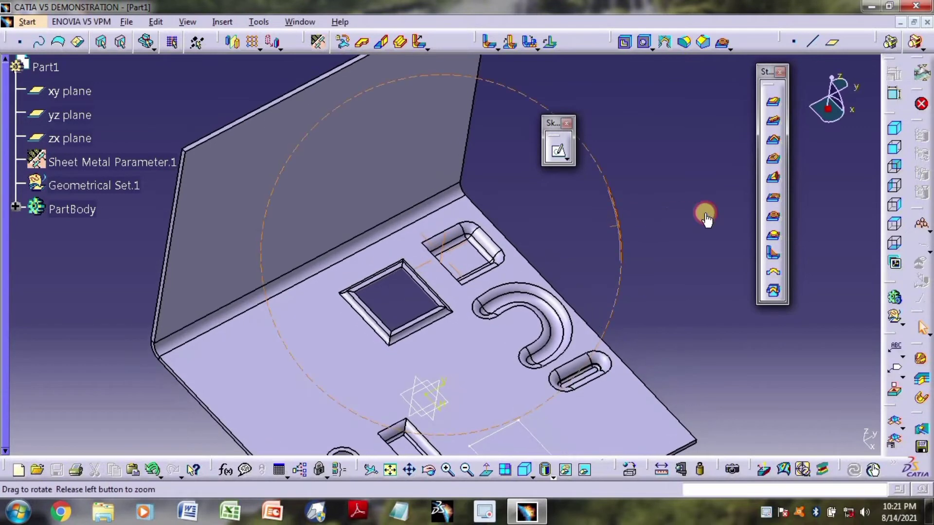
Create a stiffening rib on the bend between both walls with length 30 mm, radii R1 1 mm and R2 2 mm, and angle 80°
middle_drag(634, 204, 229, 194)
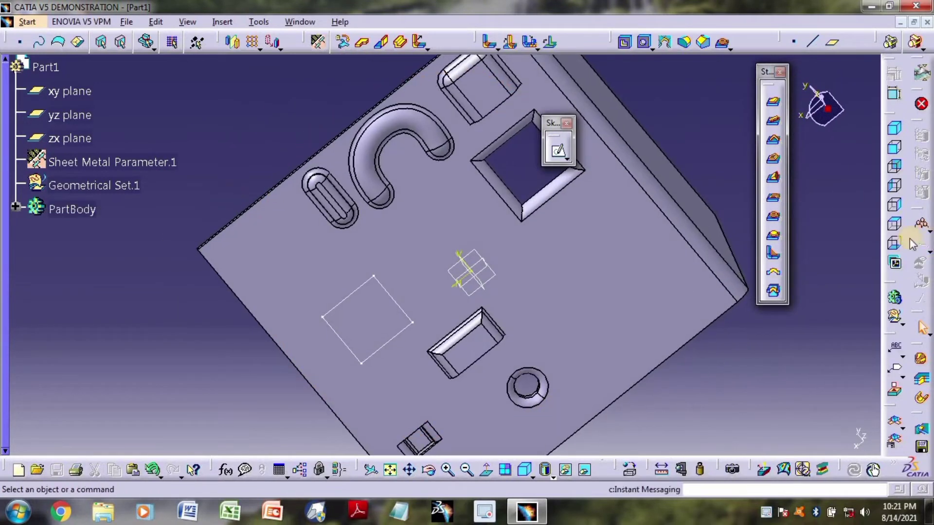
click(773, 254)
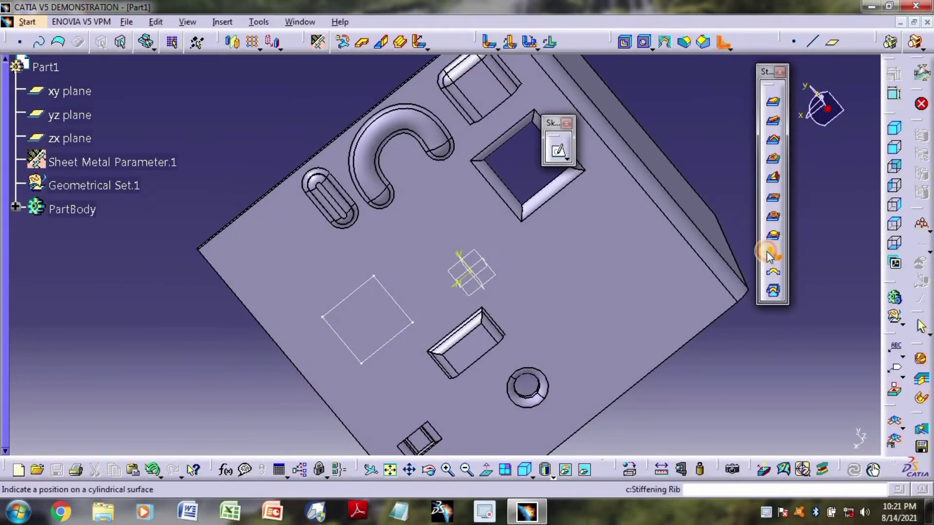
click(678, 193)
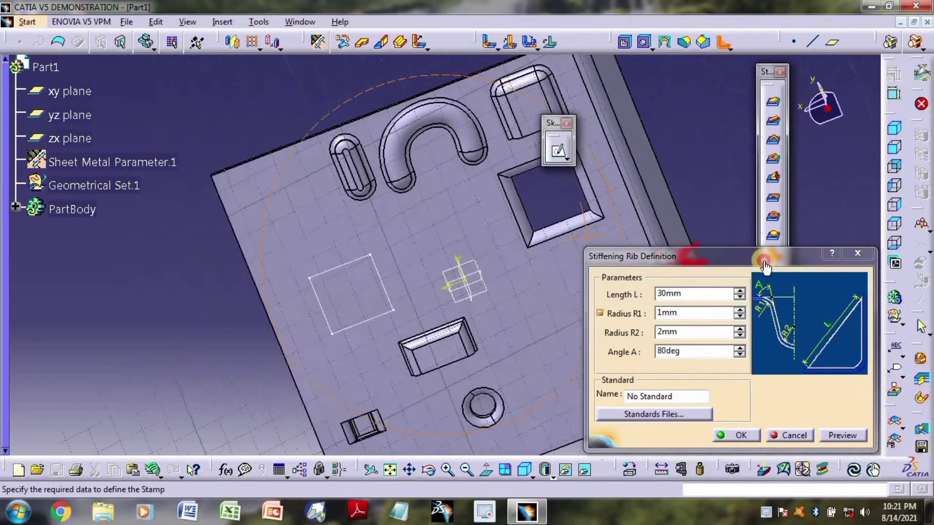
middle_drag(676, 73, 749, 291)
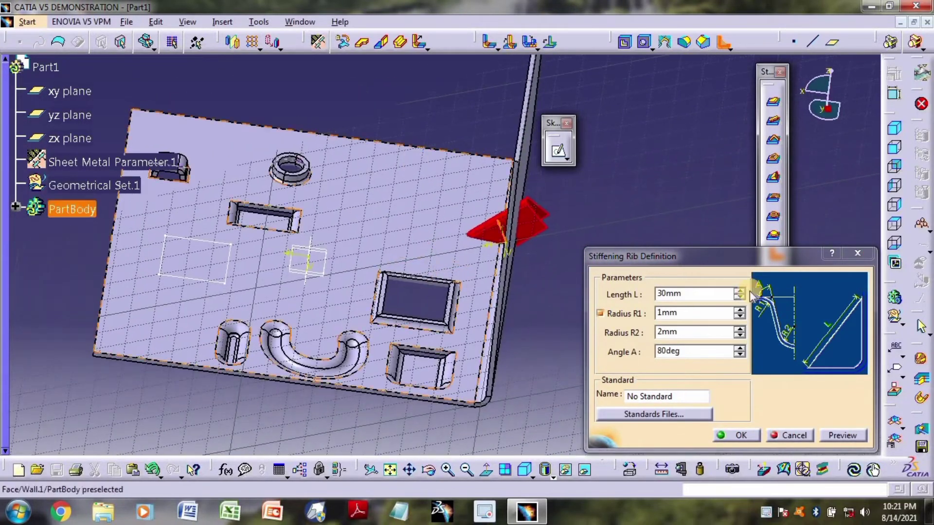
click(832, 433)
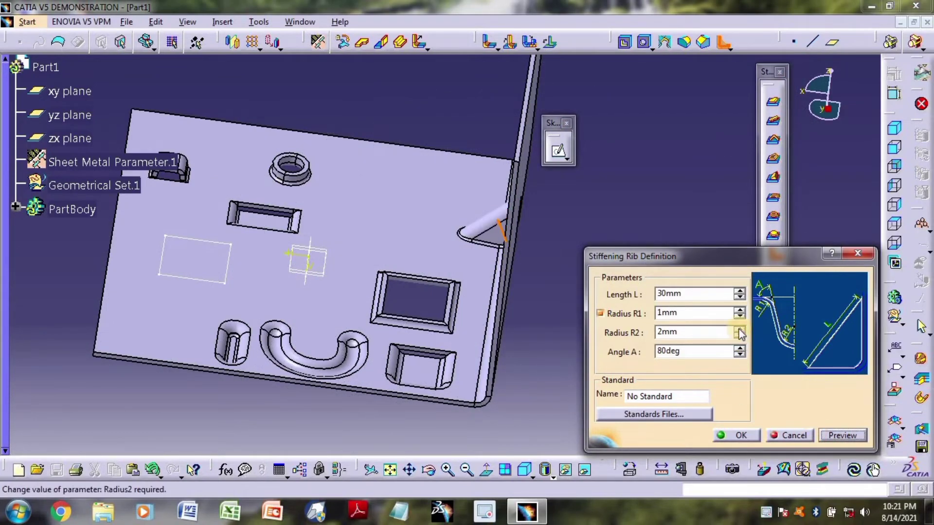
mouse_move(677, 229)
middle_down()
mouse_move(414, 238)
mouse_move(654, 250)
mouse_move(646, 135)
mouse_move(571, 59)
mouse_move(657, 308)
mouse_move(680, 181)
mouse_move(678, 239)
middle_up()
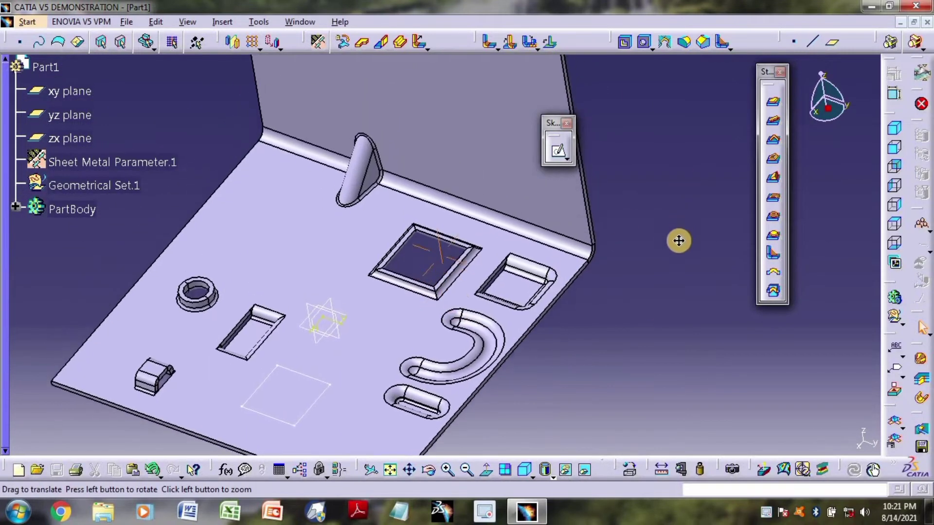
Create a dowel with a diameter of 25 mm on the base wall, between the flanged hole and the stiffening rib
click(773, 274)
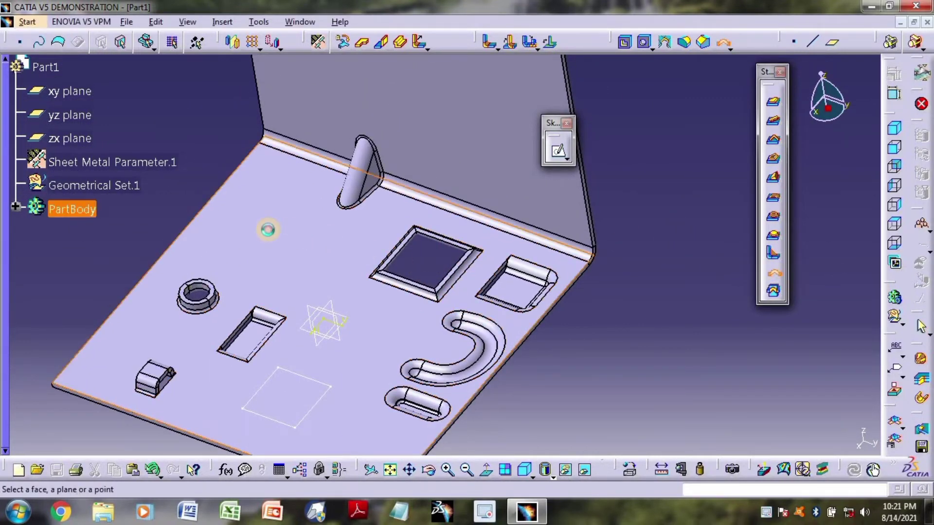
click(271, 239)
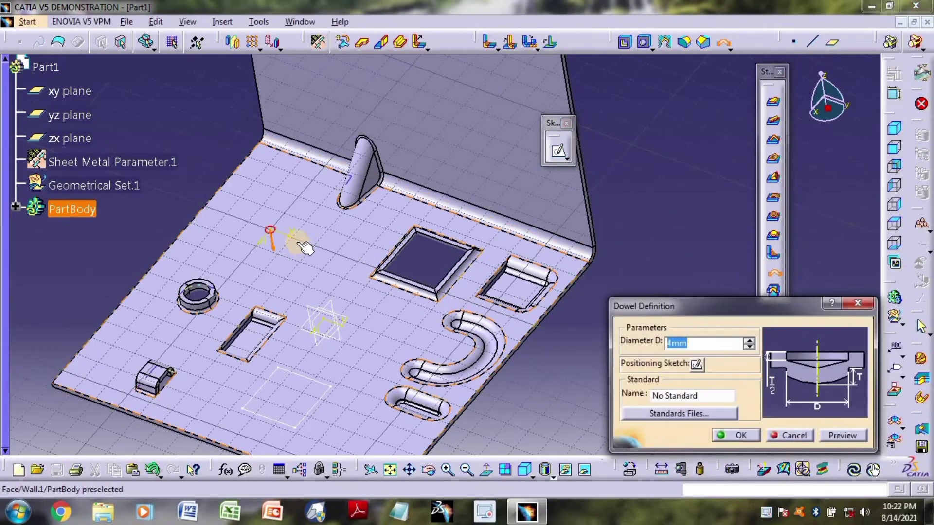
click(846, 436)
click(750, 340)
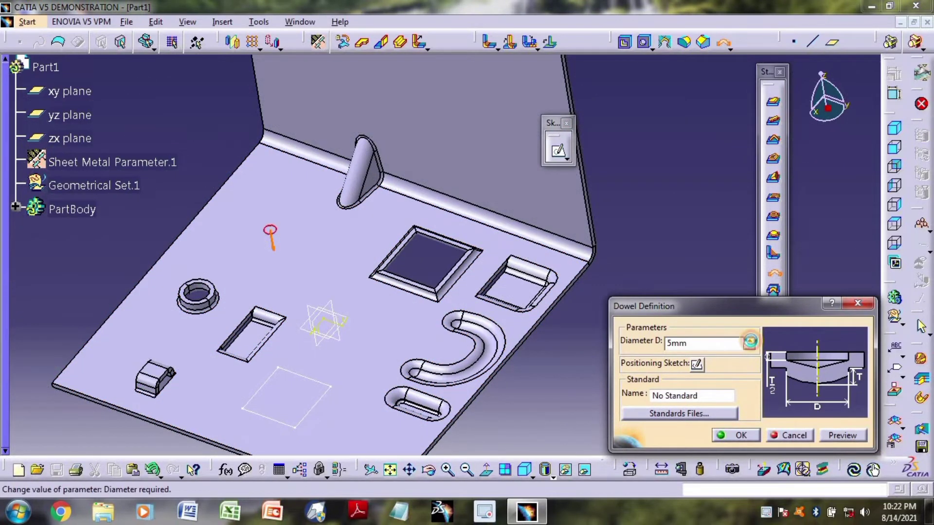
click(750, 340)
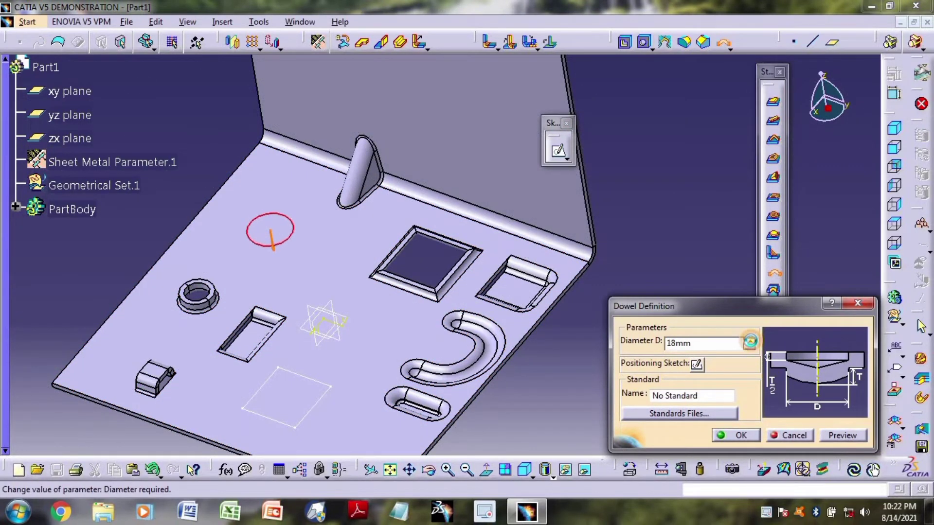
click(750, 340)
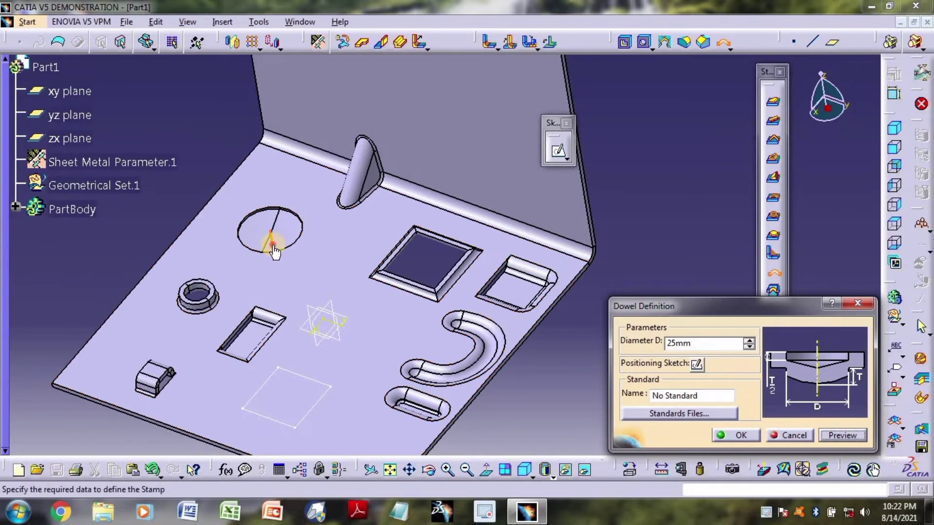
click(736, 435)
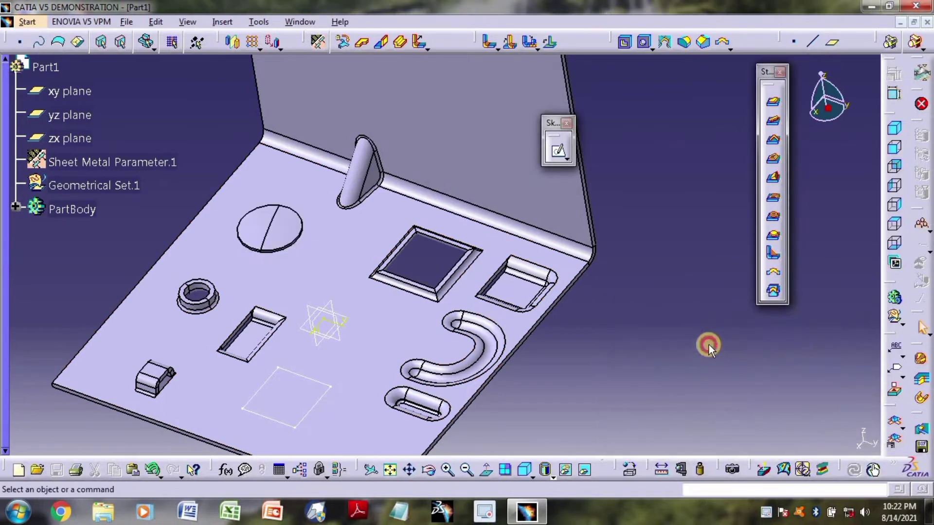
Create a new Generative Sheetmetal Design part and open a sketch on its xy plane
middle_drag(709, 345, 656, 291)
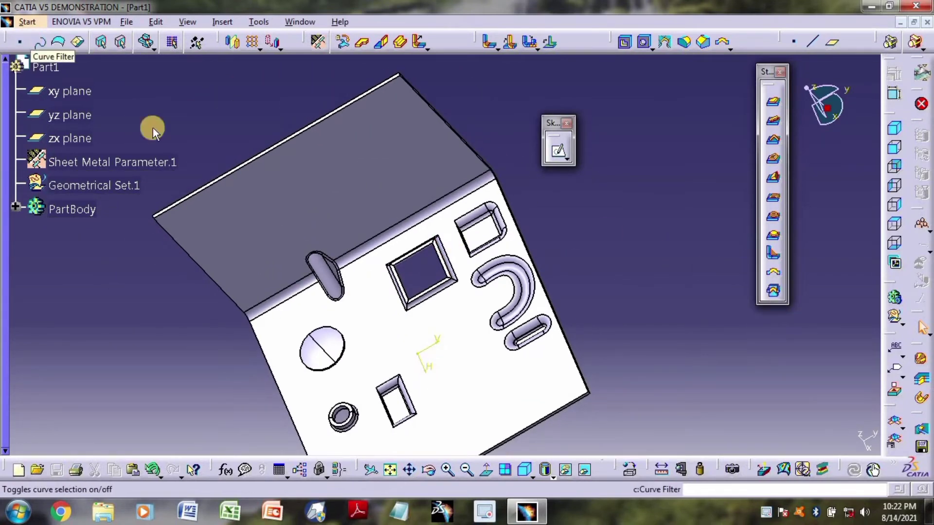
click(32, 21)
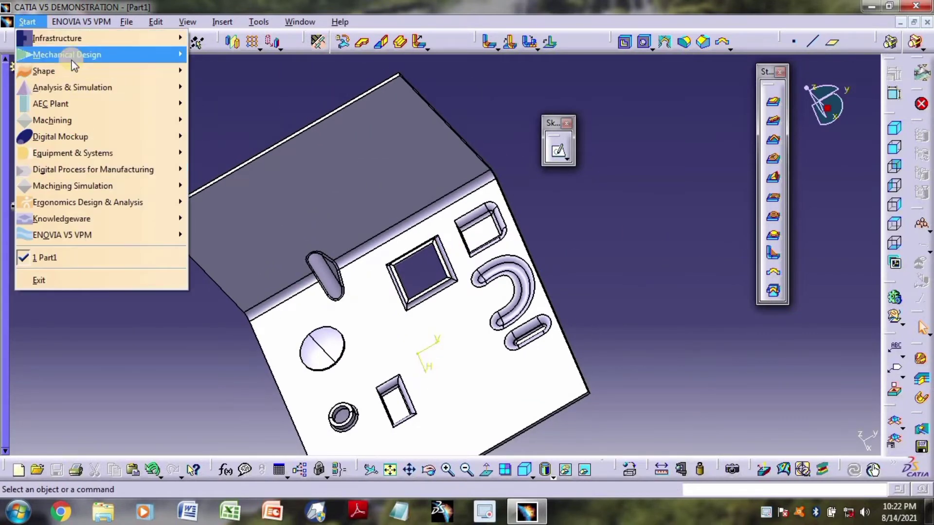
mouse_move(127, 61)
click(292, 389)
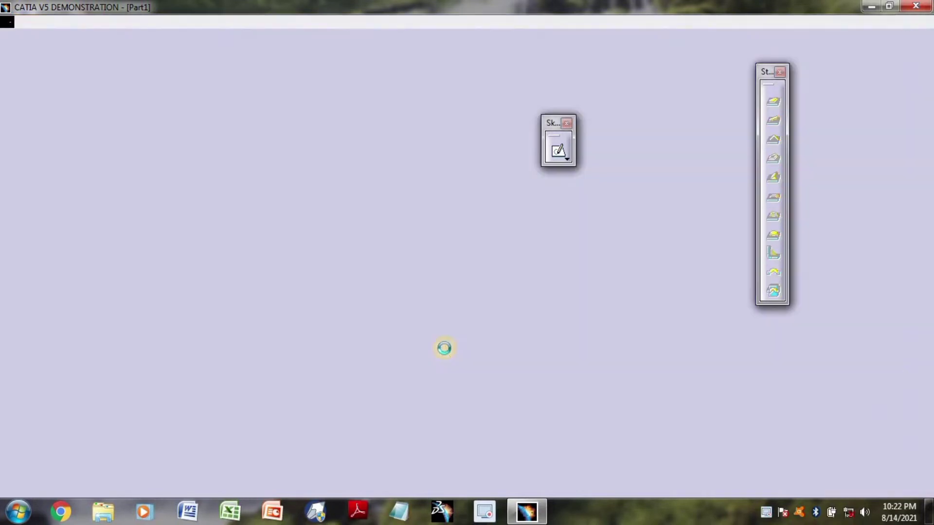
click(460, 253)
click(559, 151)
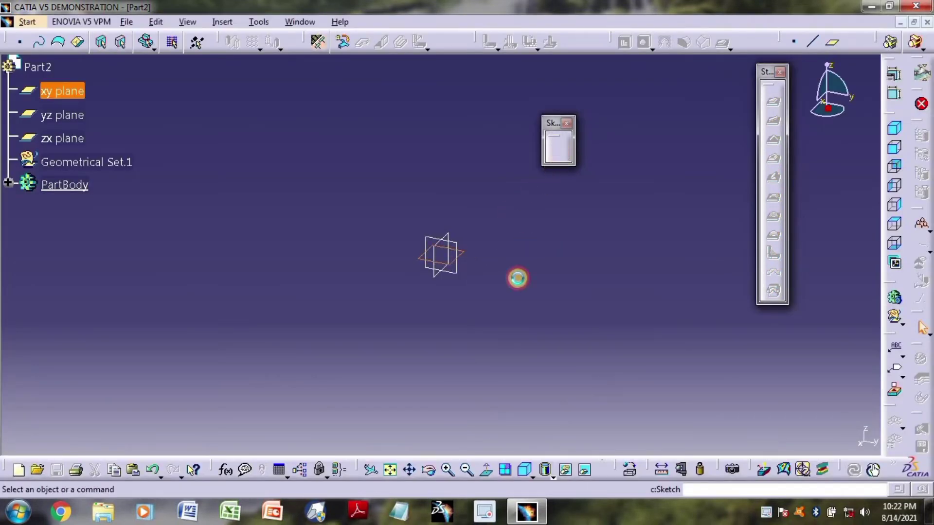
Sketch a centered rectangle about 105 mm wide and 88 mm high at the origin and exit the sketch
click(679, 157)
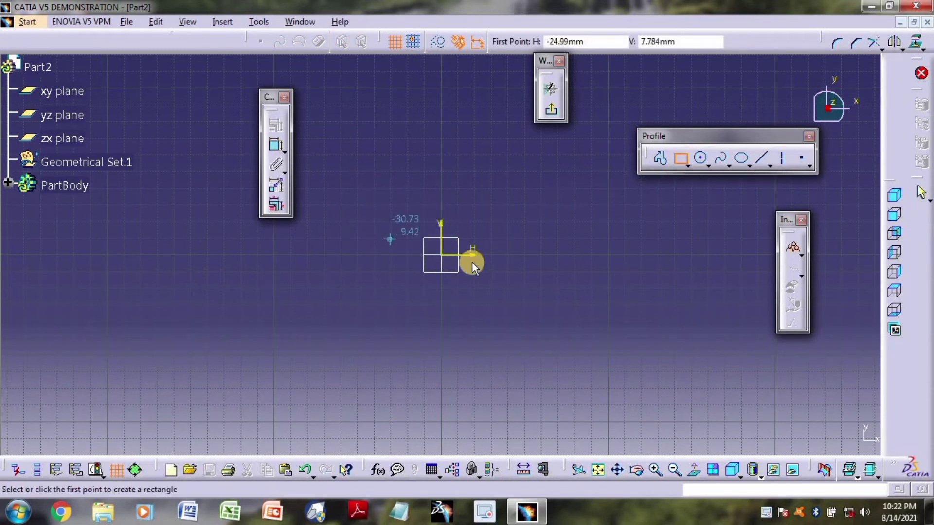
click(688, 166)
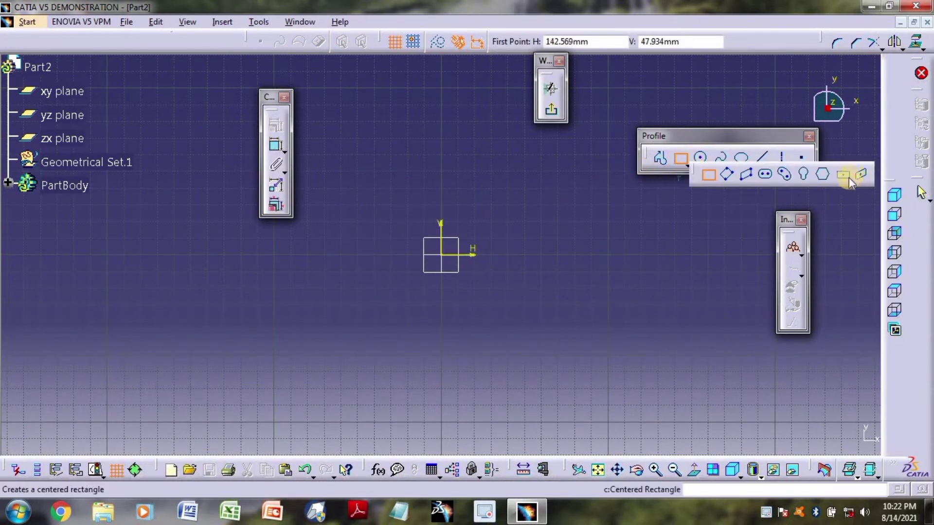
click(441, 255)
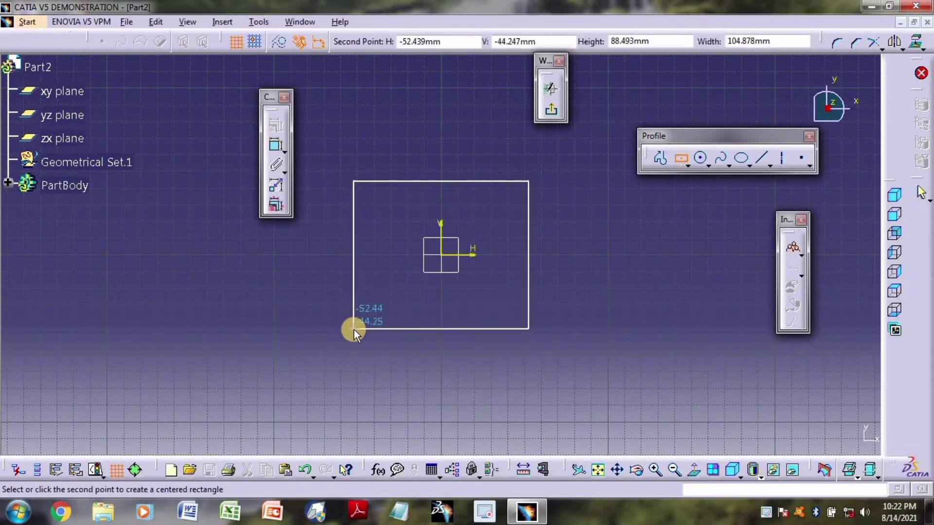
click(354, 329)
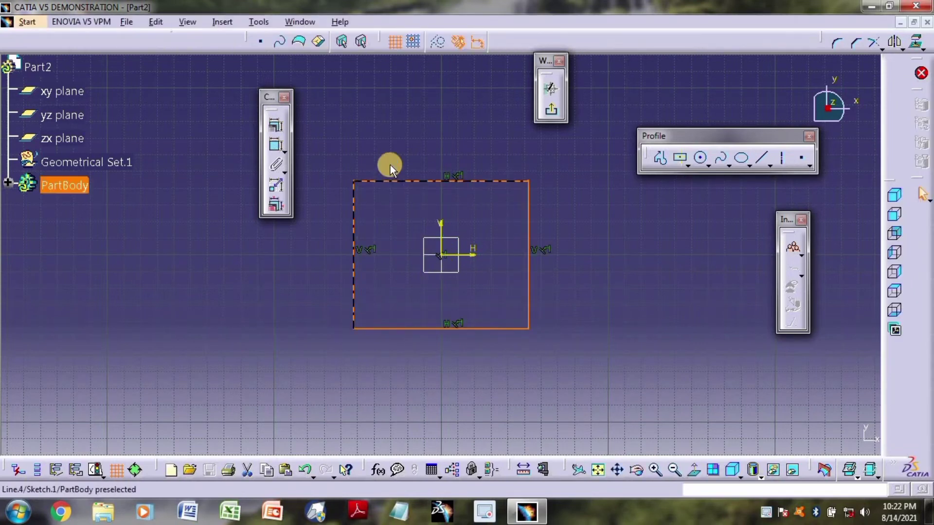
click(466, 149)
click(551, 109)
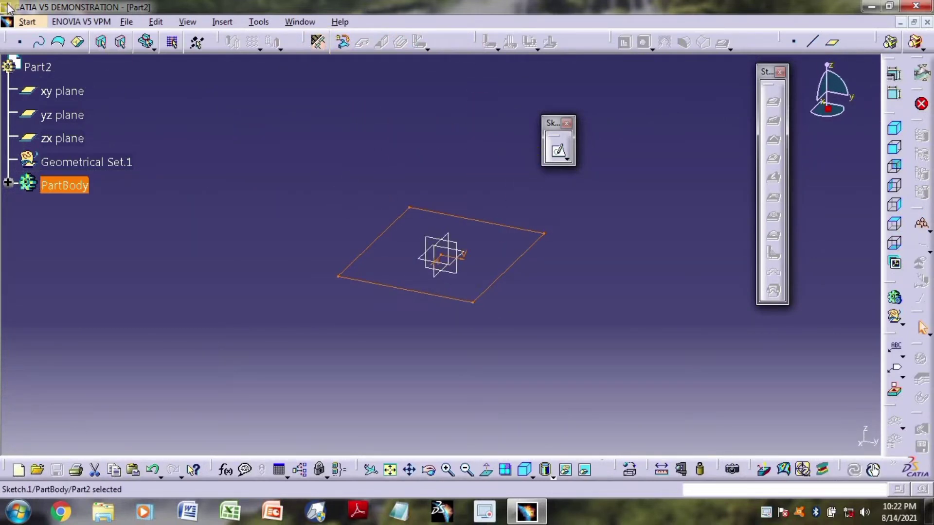
Switch to Part Design and pad the rectangle into a solid block with mirrored extent
click(27, 21)
mouse_move(136, 55)
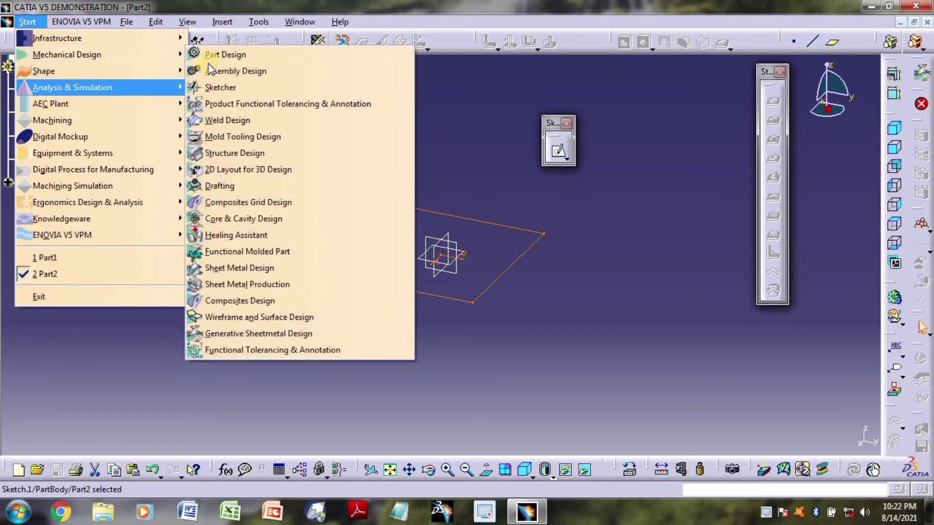
click(227, 55)
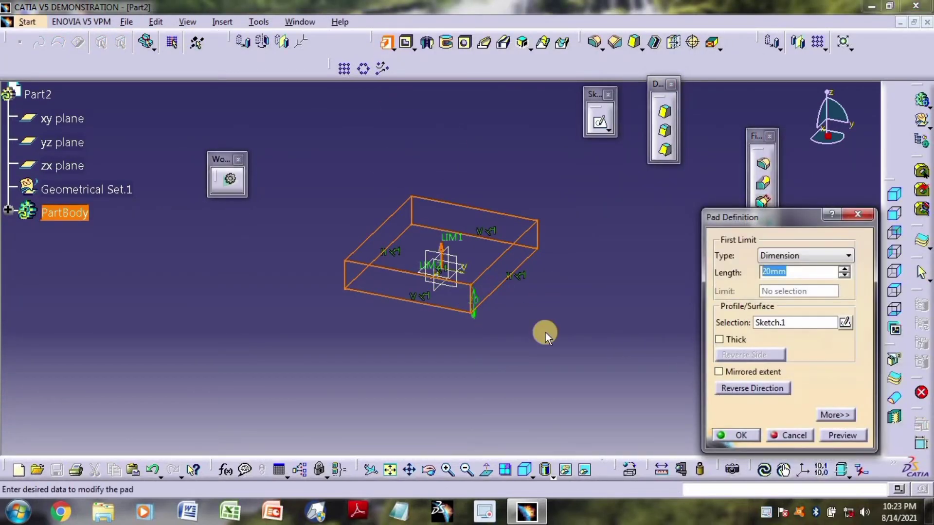
click(719, 372)
drag(453, 250, 445, 219)
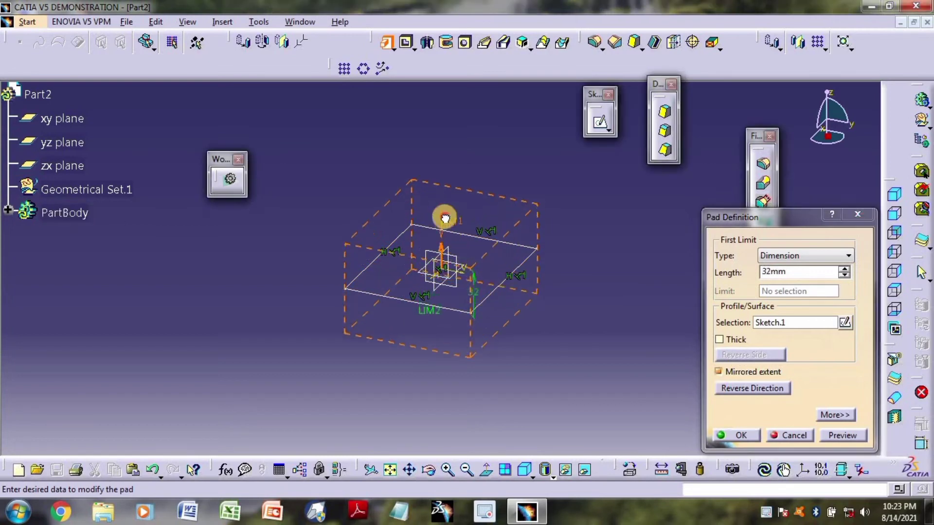
click(735, 436)
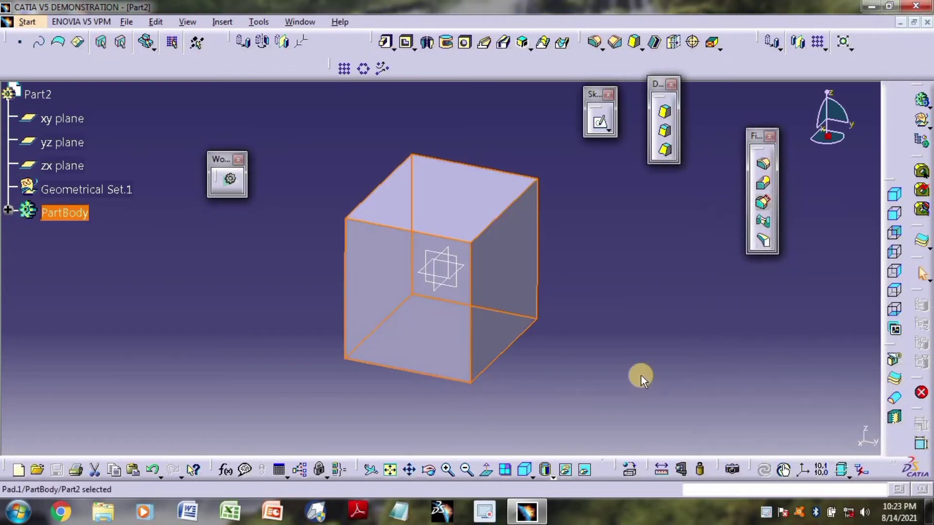
Insert a new body into the part and switch back to the Generative Sheetmetal Design workbench
click(240, 19)
click(265, 86)
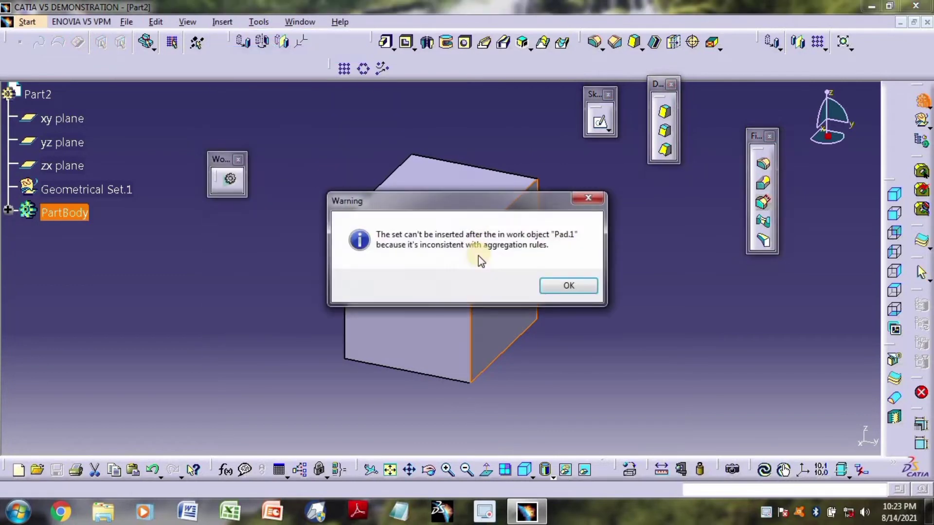
click(578, 291)
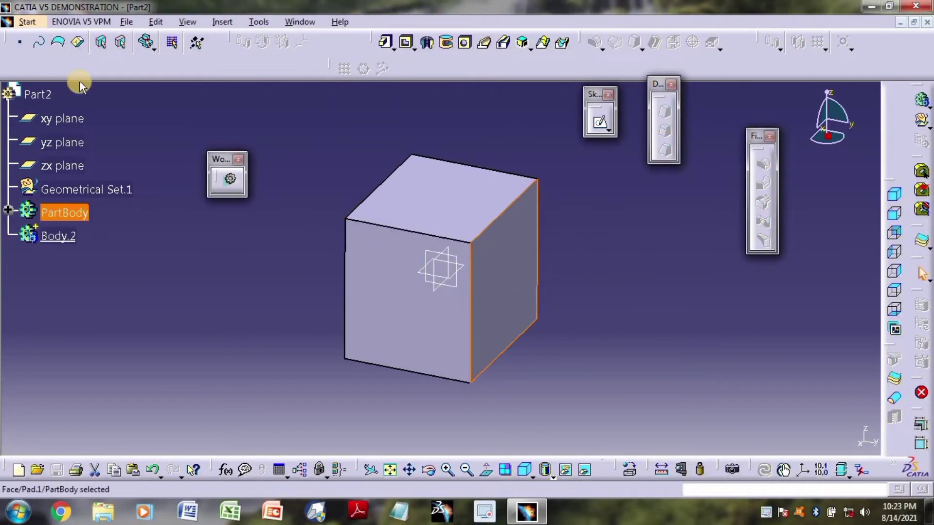
click(22, 25)
mouse_move(115, 55)
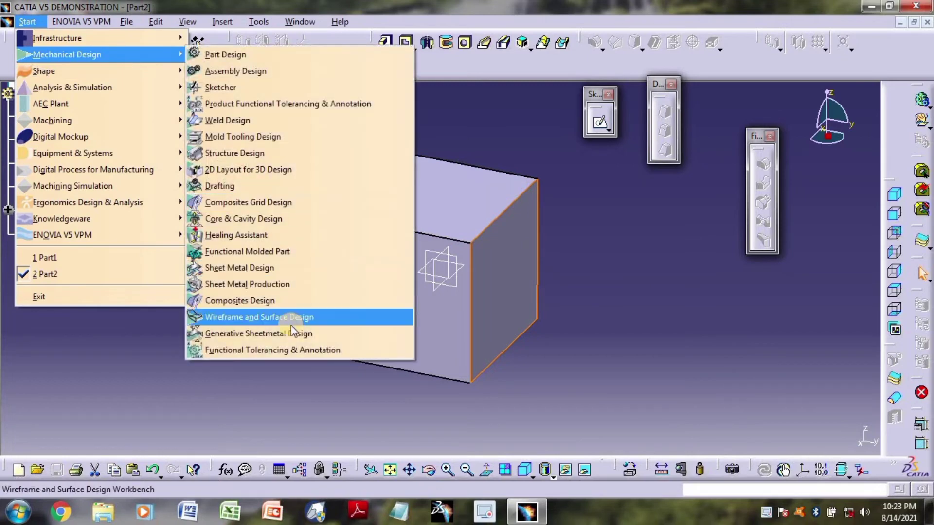
click(289, 335)
middle_drag(629, 335, 555, 205)
click(289, 171)
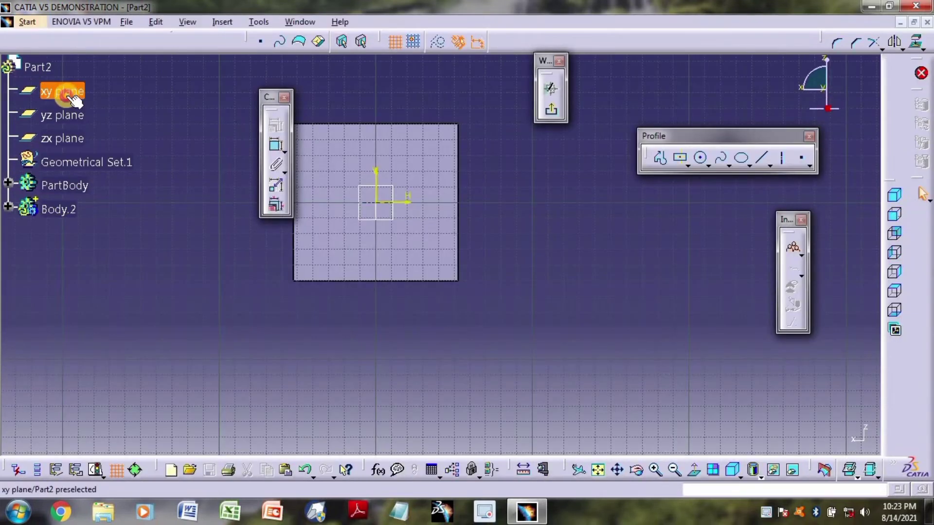
click(555, 116)
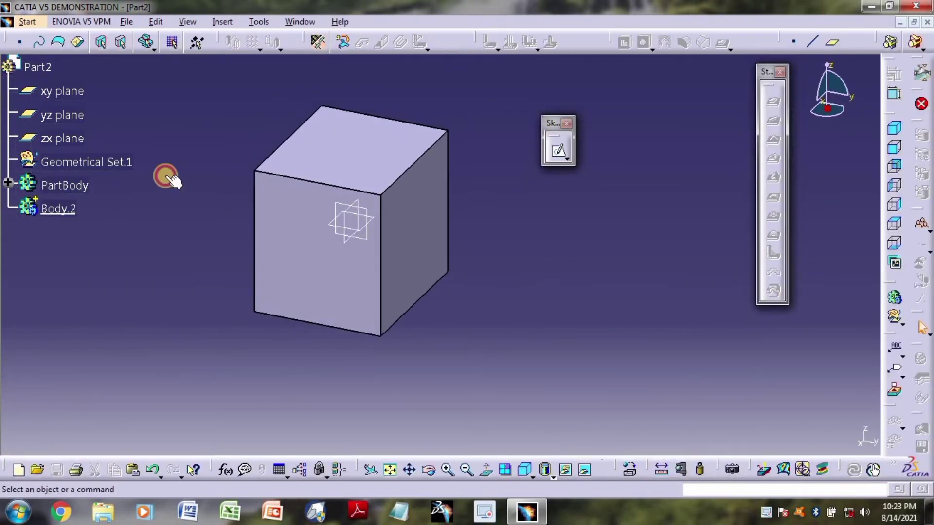
Sketch a centered rectangle about 147 mm wide and 163 mm high on the xy plane beside the block
click(555, 154)
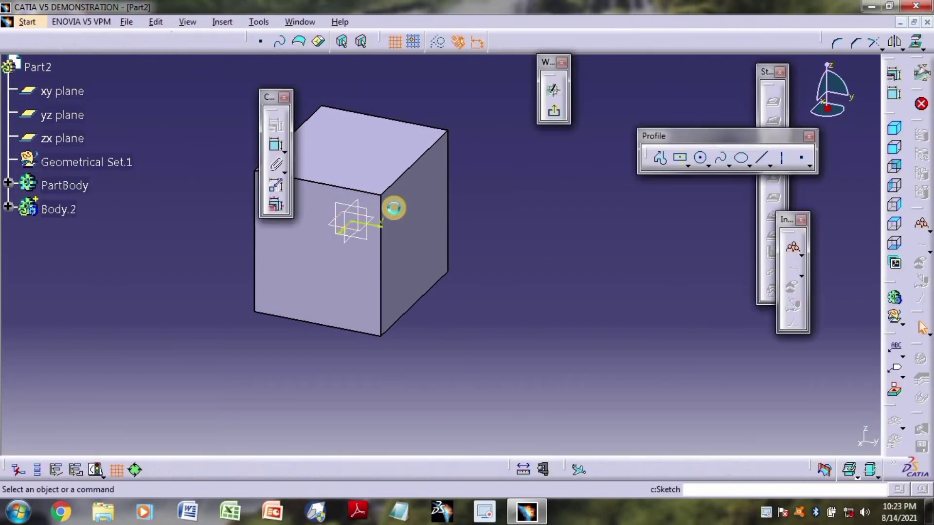
middle_drag(570, 327, 448, 229)
click(681, 160)
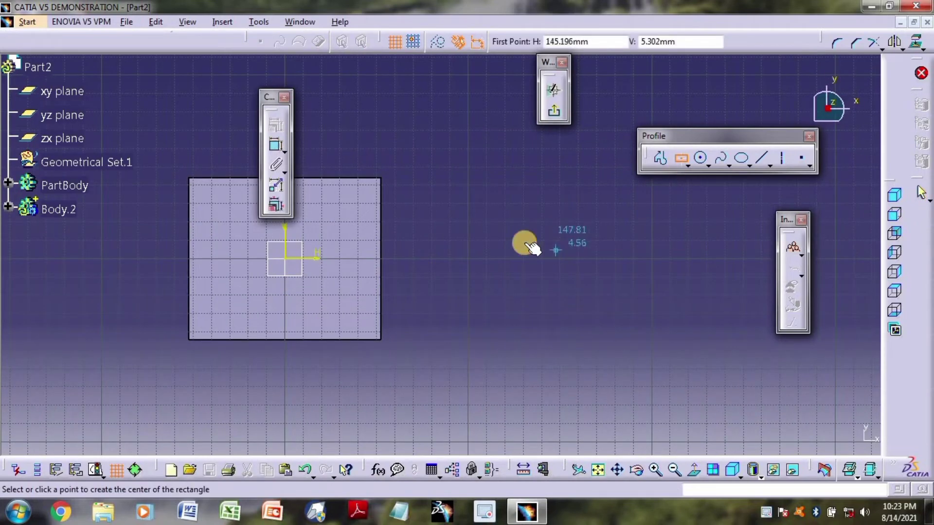
click(525, 243)
click(391, 392)
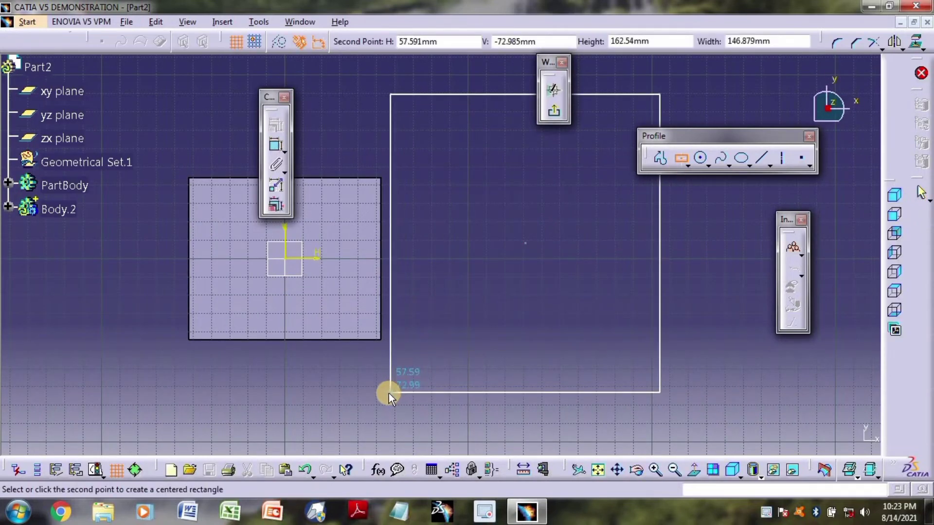
click(556, 114)
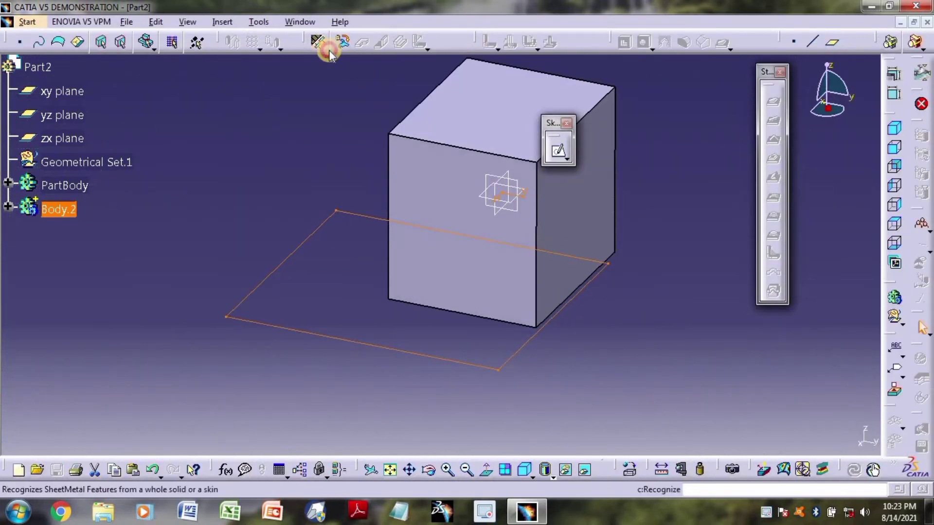
Accept sheet metal parameters of 2 mm thickness and 4 mm bend radius, and create a wall from the new rectangle
click(318, 44)
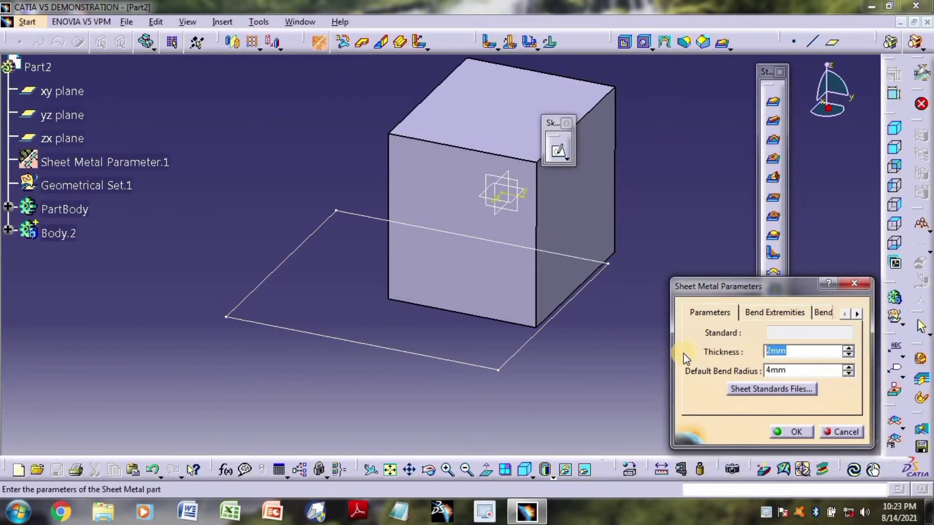
key(Return)
click(362, 42)
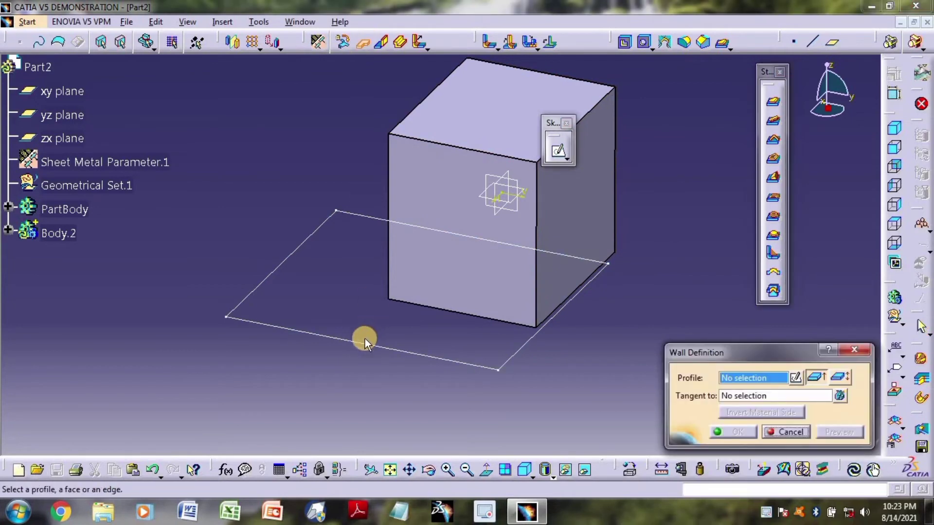
click(364, 342)
click(725, 432)
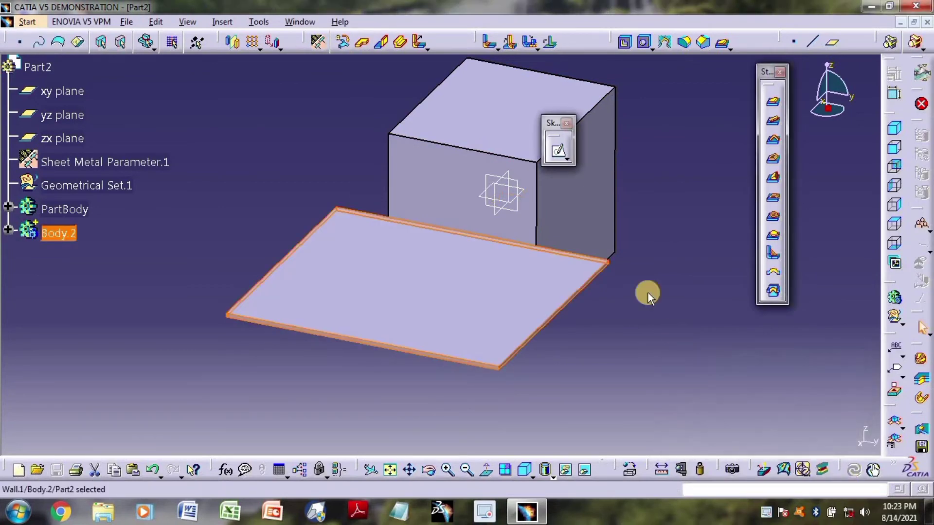
Start a user-defined stamp of type Punch and choose the PartBody block as the punch
middle_drag(642, 286, 445, 375)
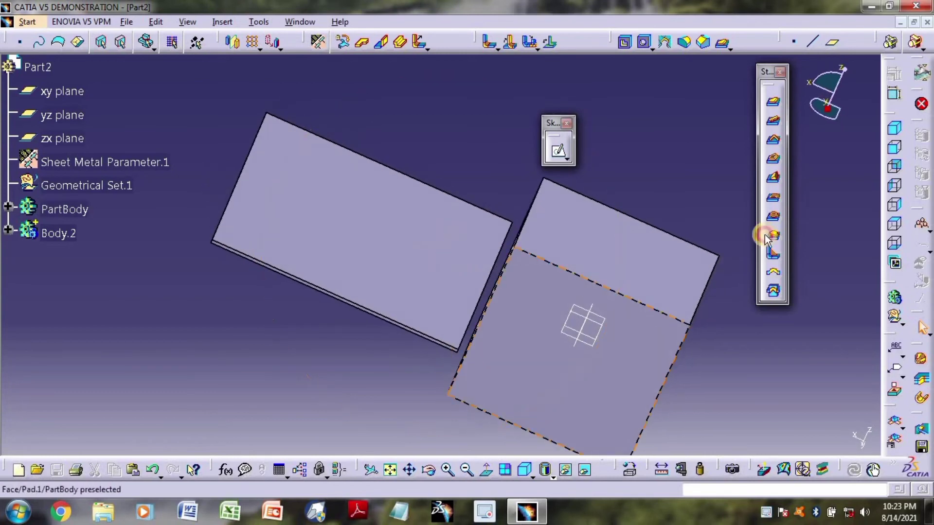
click(774, 292)
drag(570, 184, 706, 174)
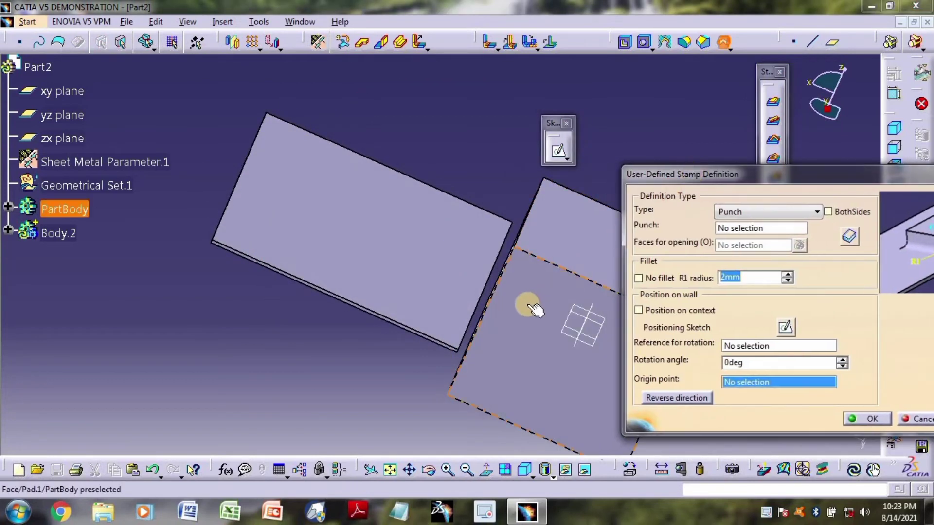
click(535, 308)
click(546, 291)
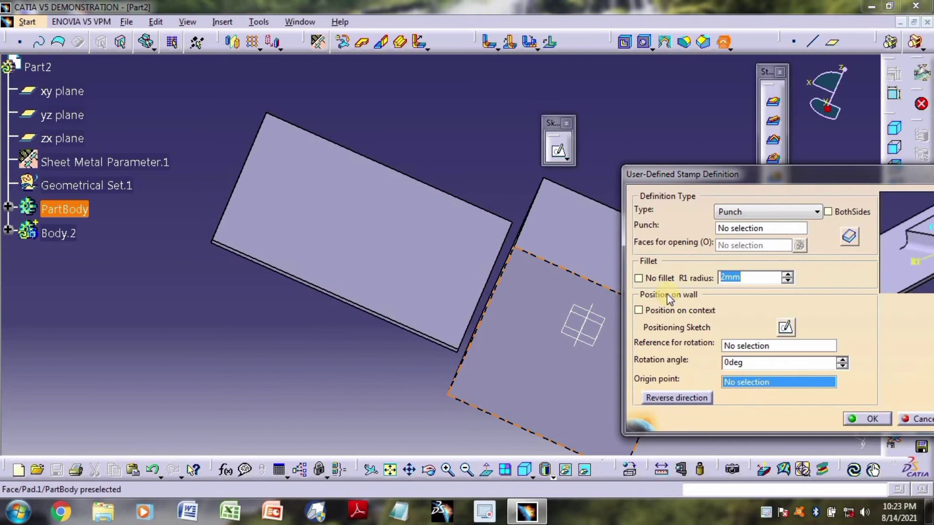
click(741, 235)
click(530, 294)
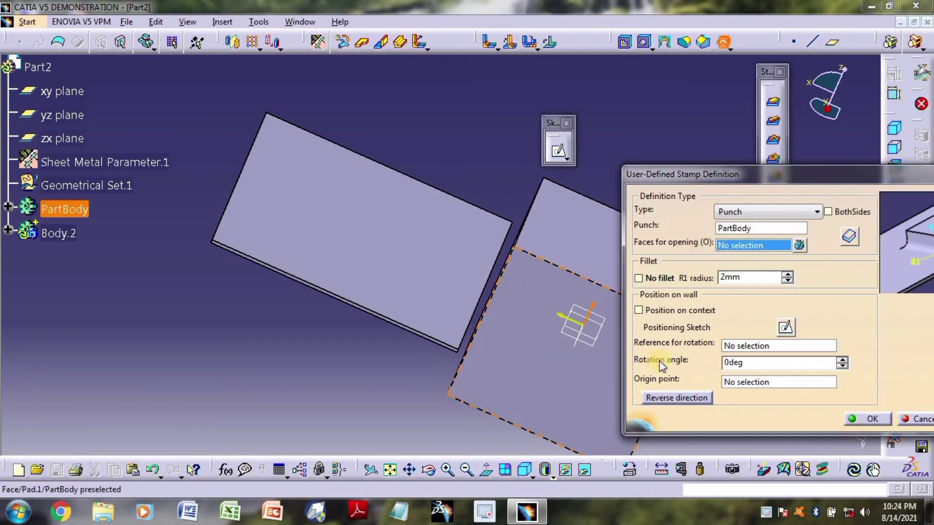
Set the stamp's origin point near the middle of the wall and create it with a 2 mm R1 radius and 0deg rotation
click(732, 384)
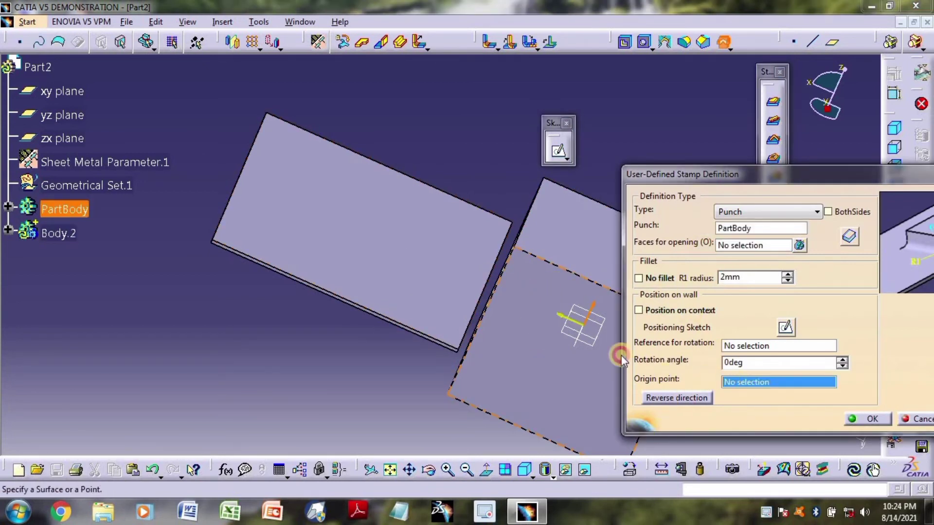
click(358, 226)
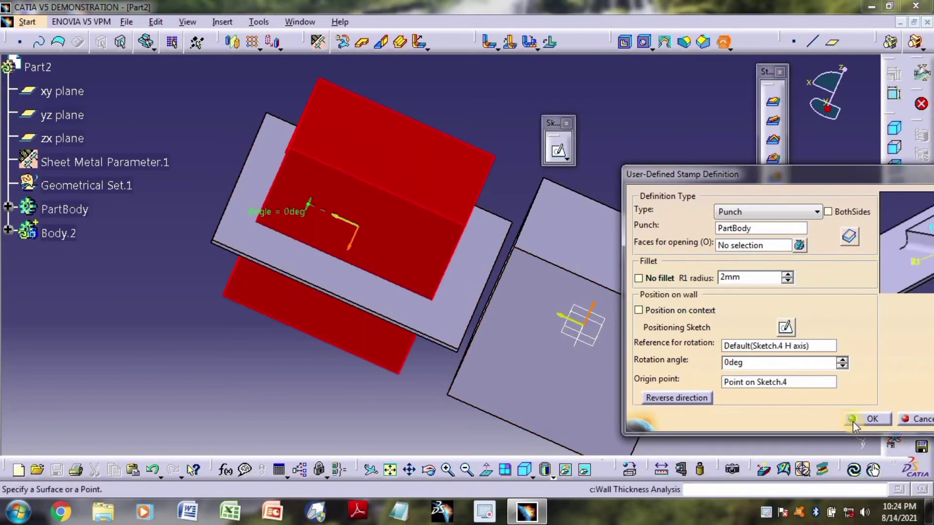
click(868, 420)
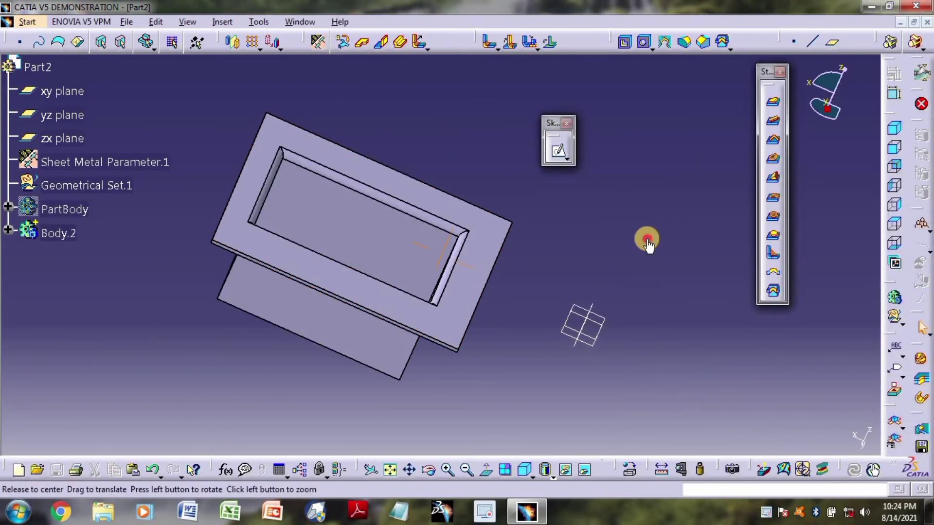
middle_drag(648, 242, 591, 205)
Switch to the maximized Part1 window and review its stamped features and the available stamping commands
click(913, 23)
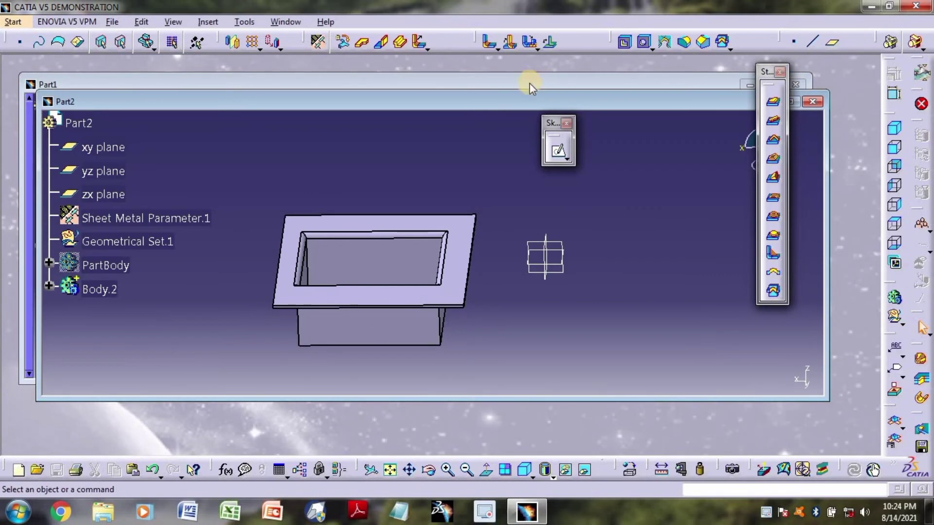
drag(529, 83, 614, 71)
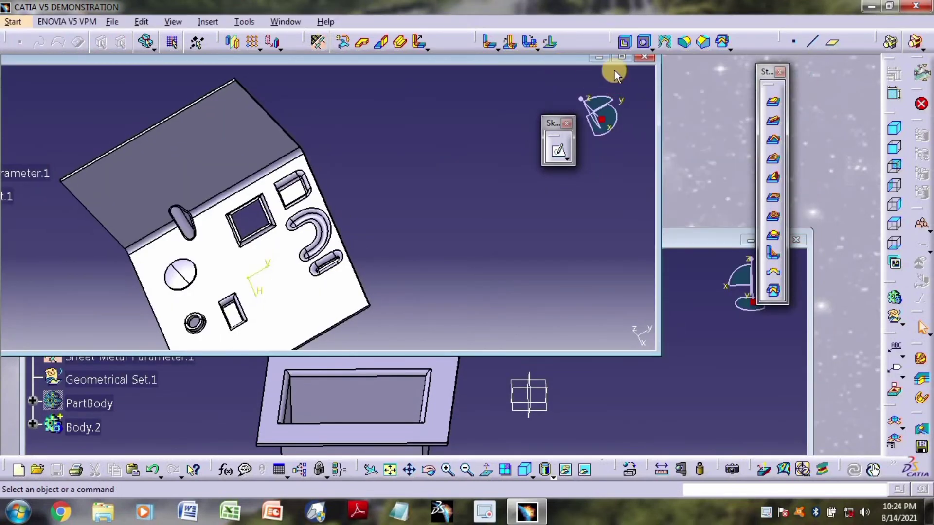
click(621, 58)
middle_drag(573, 196, 335, 243)
click(228, 23)
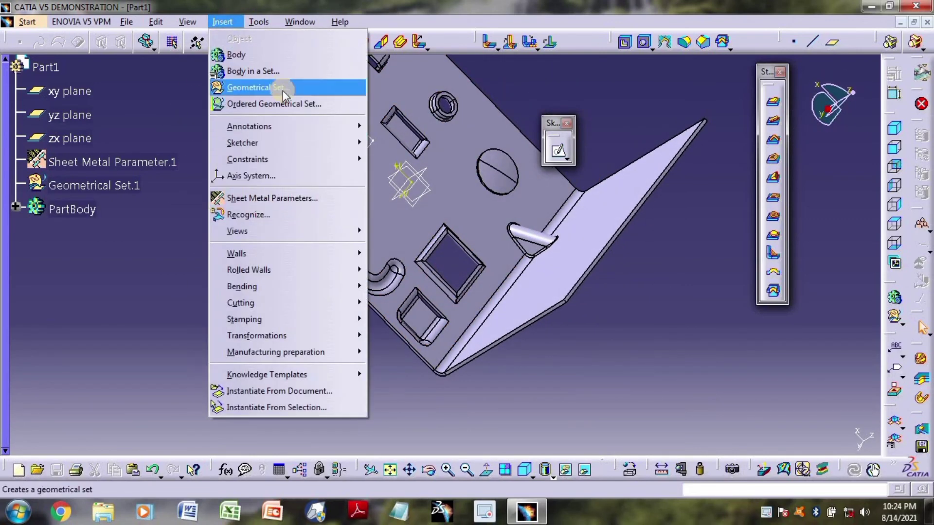
mouse_move(263, 318)
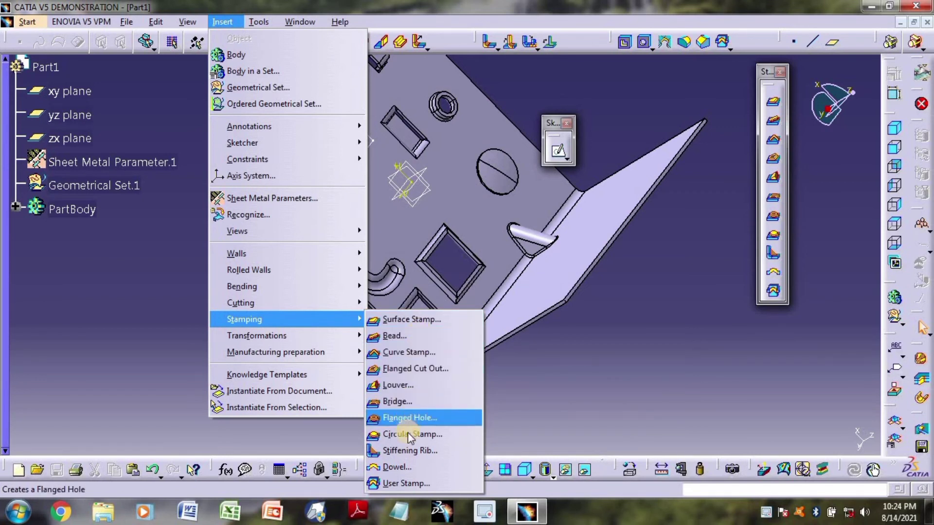
click(705, 197)
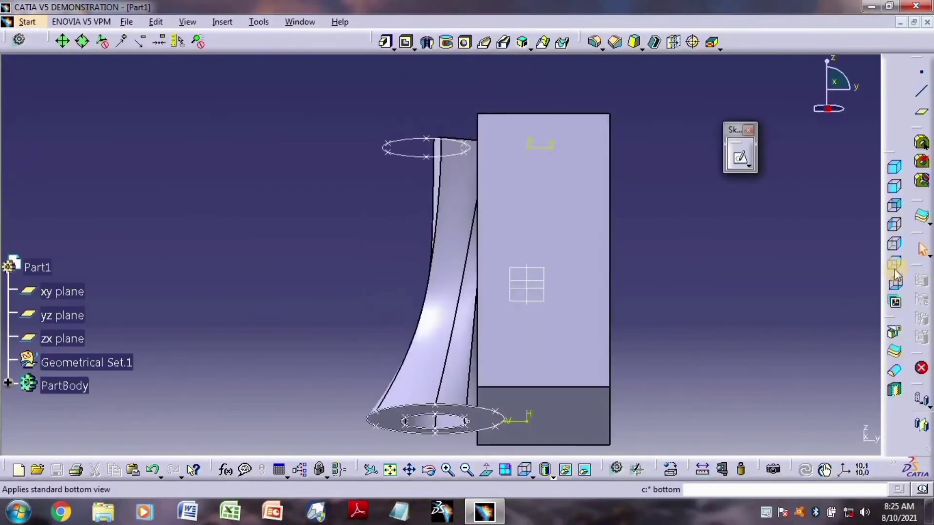
click(895, 270)
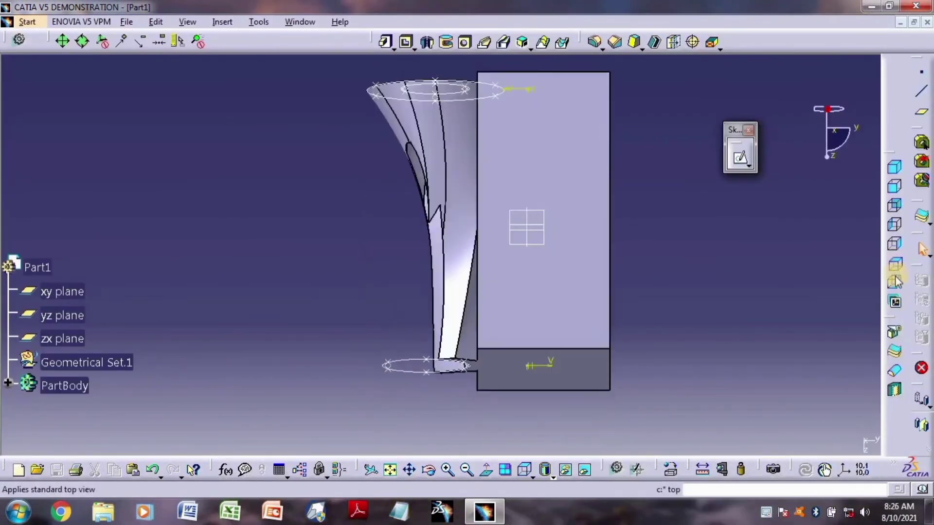
middle_drag(569, 280, 524, 286)
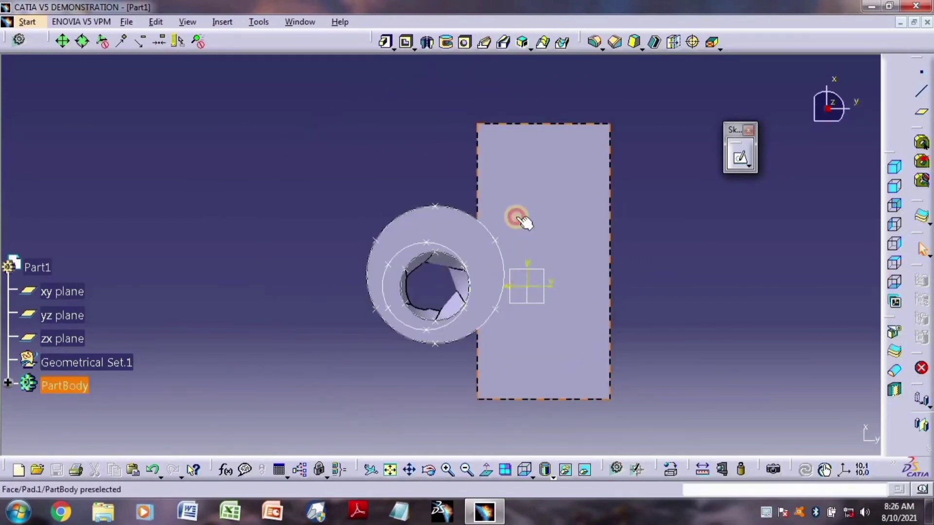
middle_drag(530, 257, 546, 307)
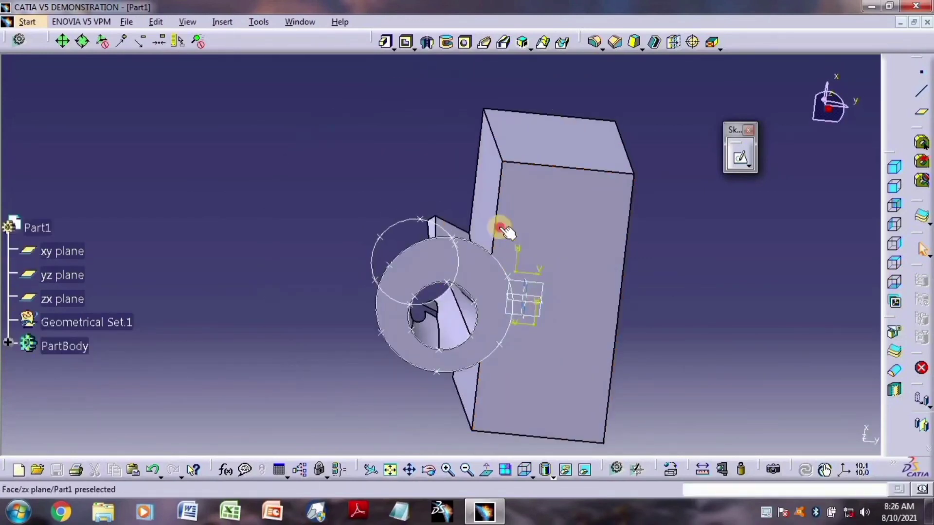
middle_drag(500, 232, 517, 140)
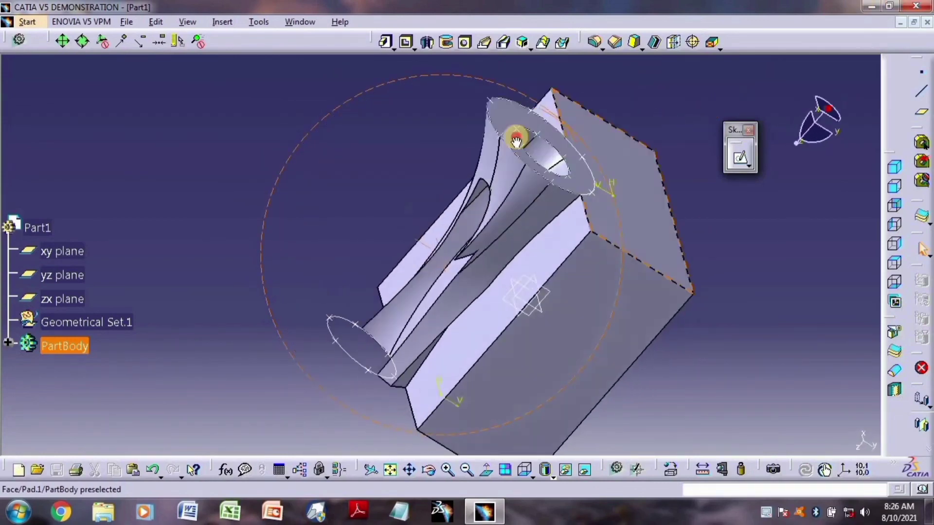
middle_drag(419, 272, 465, 185)
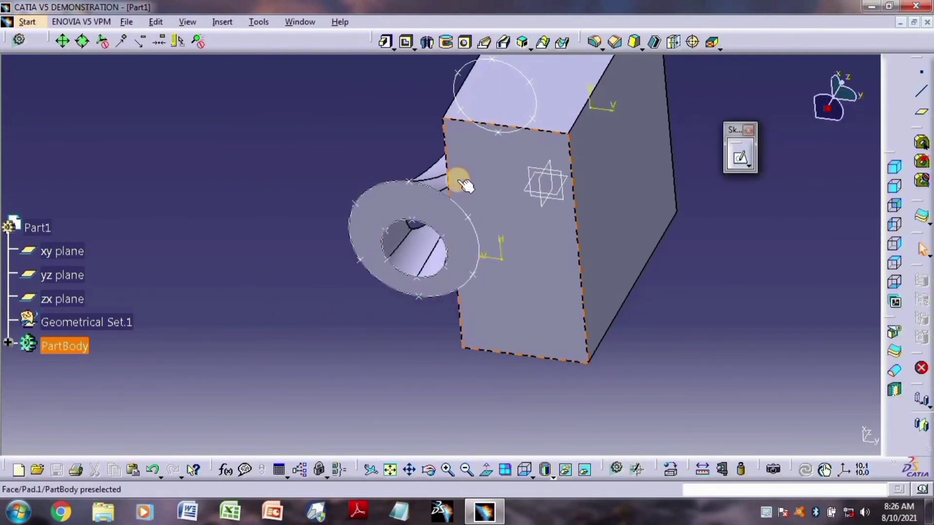